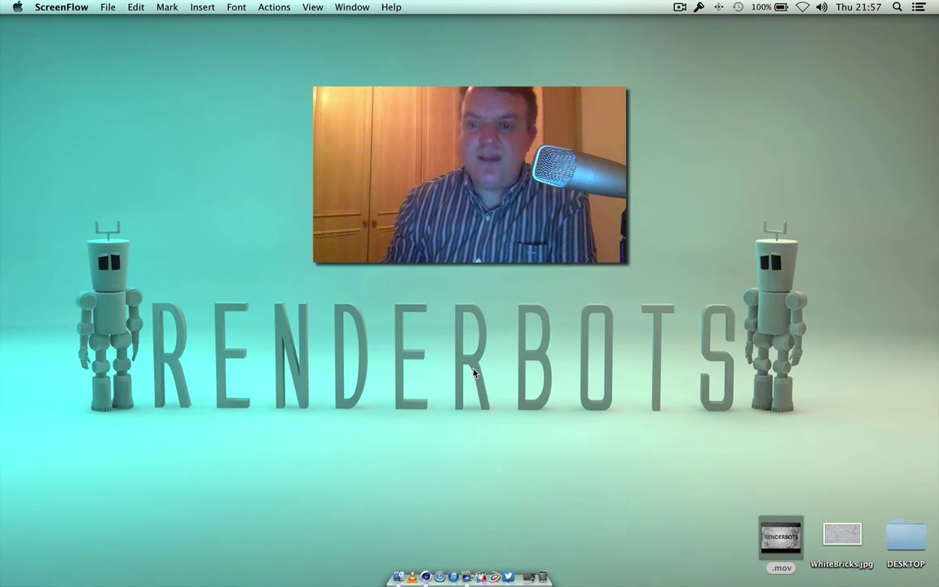
# Step: Preview the finished .mov animation on the desktop and close the preview
pyautogui.click(780, 536)
pyautogui.press('space')
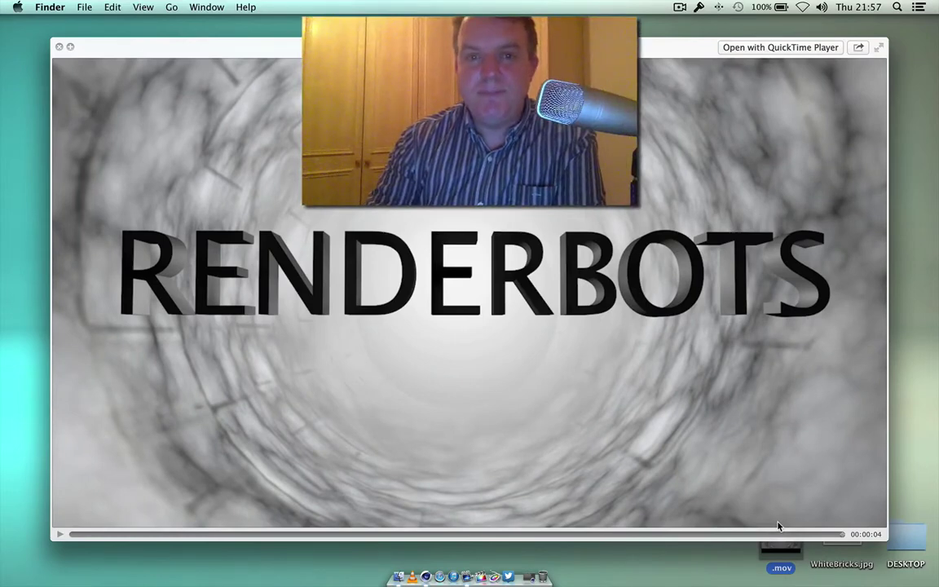
pyautogui.press('space')
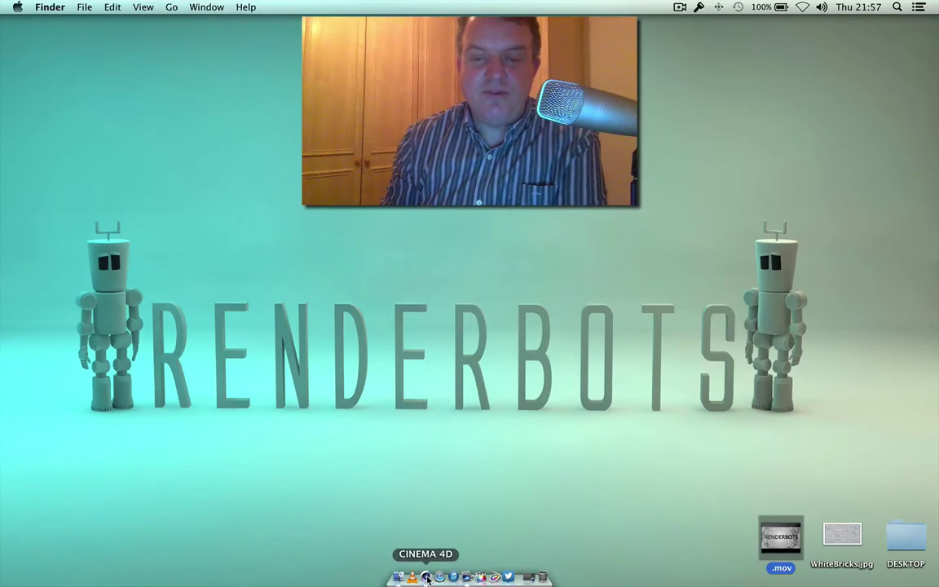
# Step: Switch to Cinema 4D and add a Tube with a 191 cm inner radius, 205 cm outer radius and 1300 cm height
pyautogui.click(426, 577)
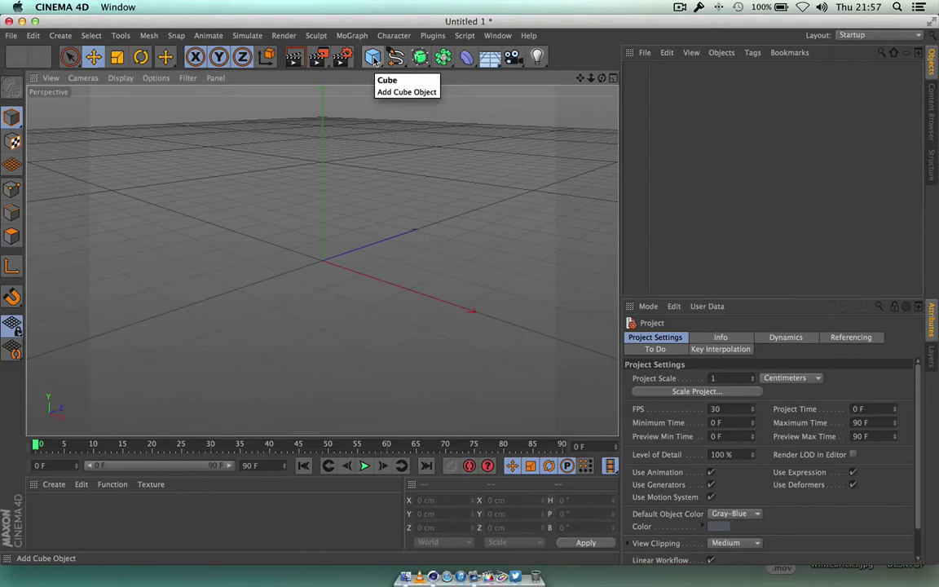
pyautogui.moveTo(374, 60); pyautogui.dragTo(645, 124)
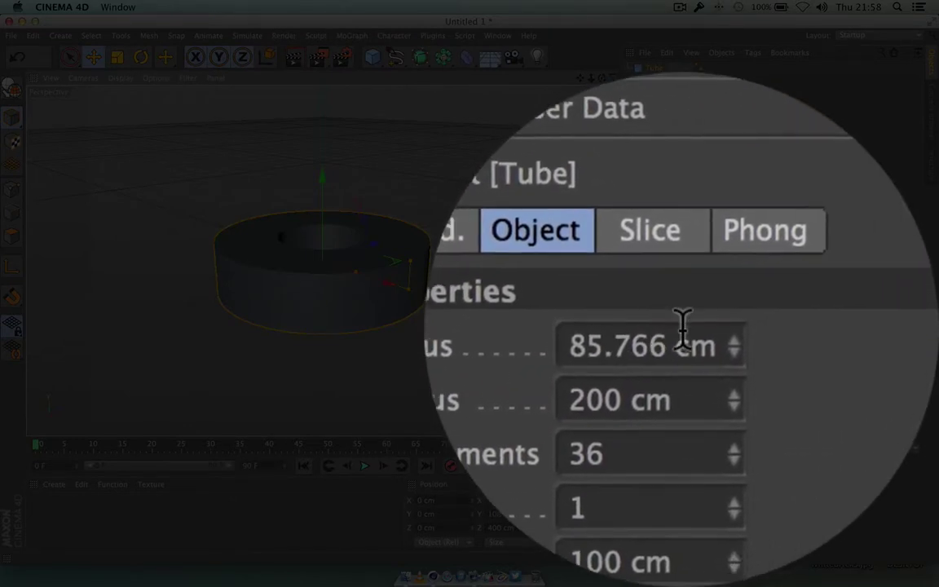
pyautogui.moveTo(683, 329); pyautogui.dragTo(666, 330)
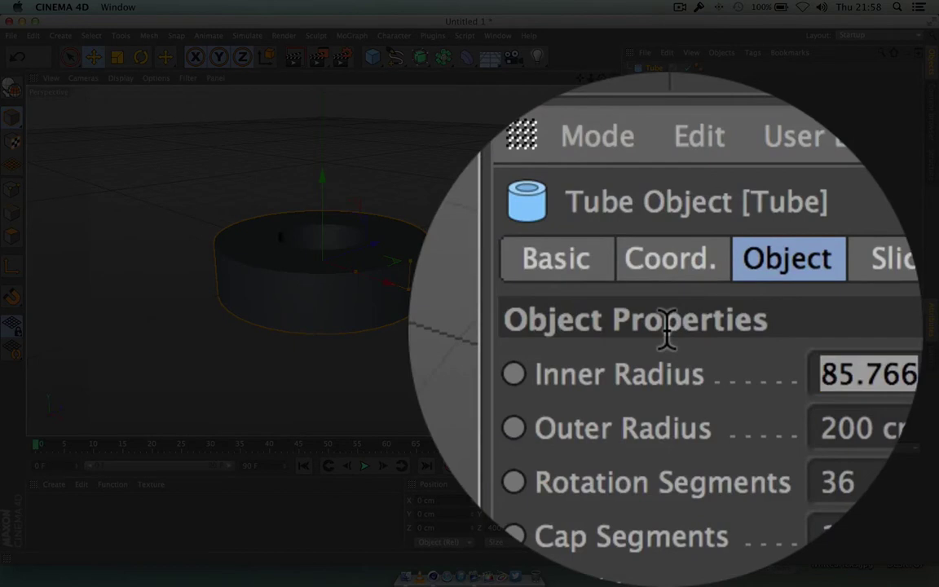
pyautogui.write('191')
pyautogui.press('Return')
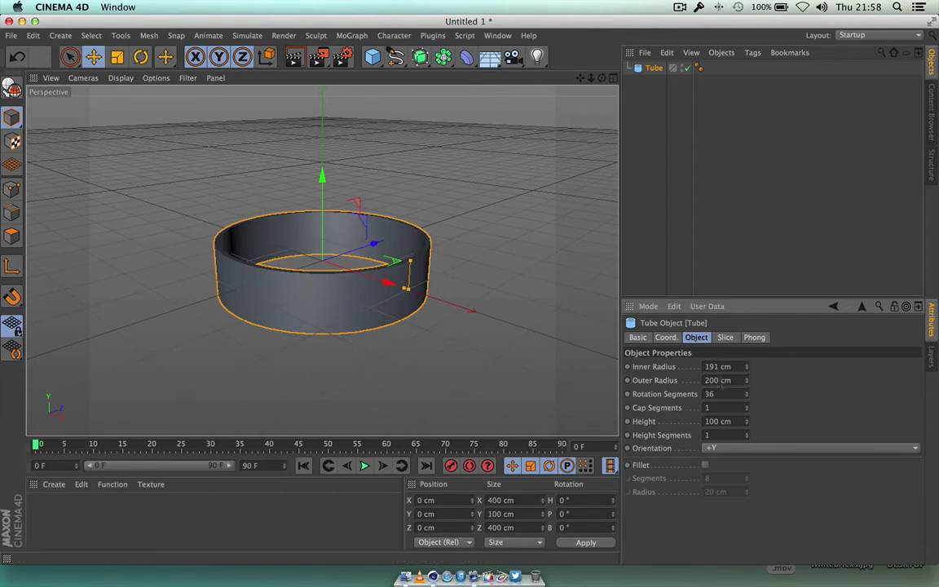
pyautogui.write('205')
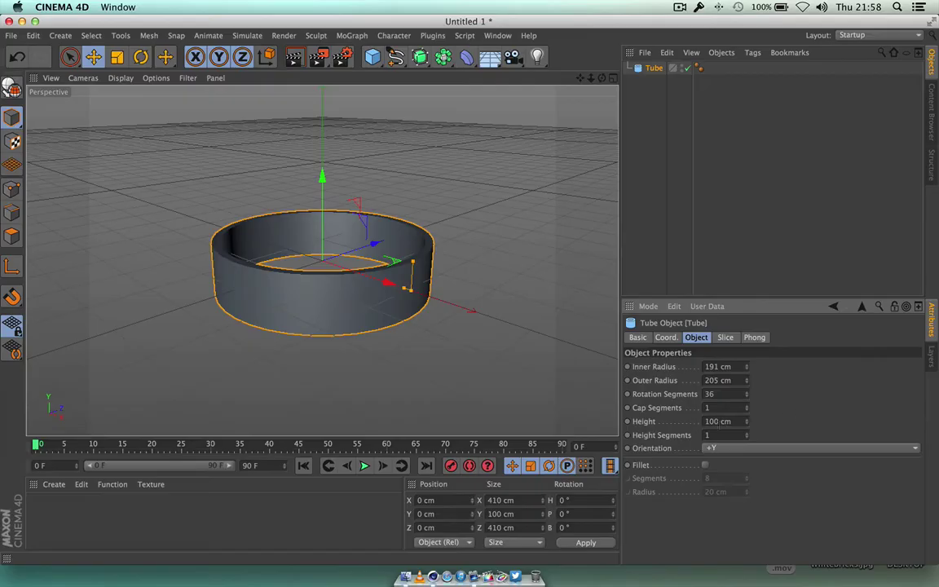
pyautogui.doubleClick(718, 420)
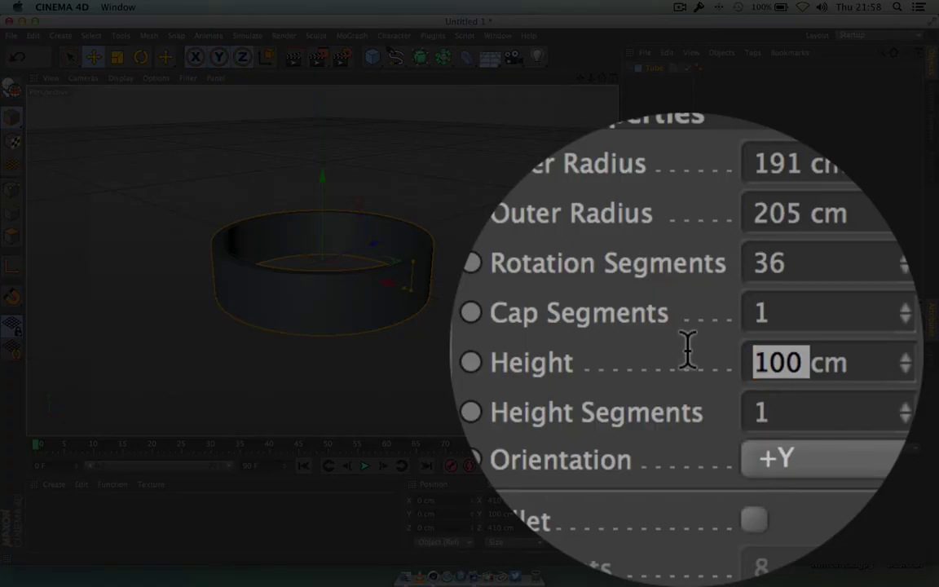
pyautogui.write('1300')
pyautogui.press('Return')
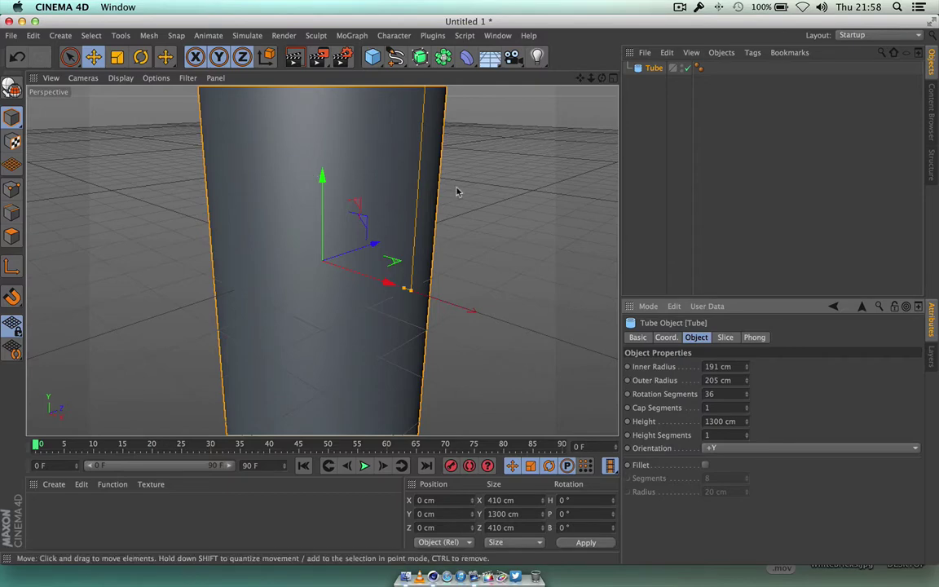
# Step: Rotate the tube onto its side with a bank (B) rotation of 90°
pyautogui.moveTo(591, 77); pyautogui.dragTo(525, 78)
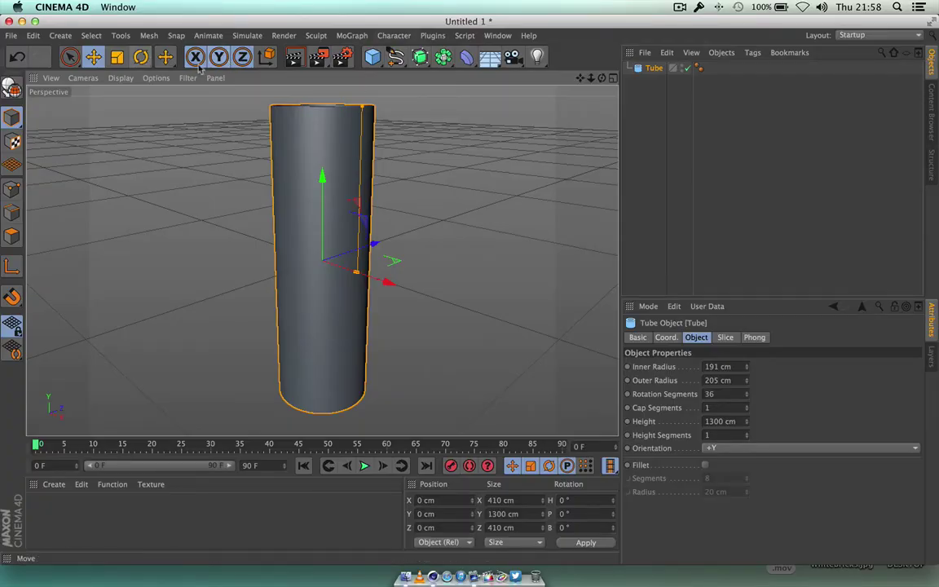
pyautogui.click(140, 56)
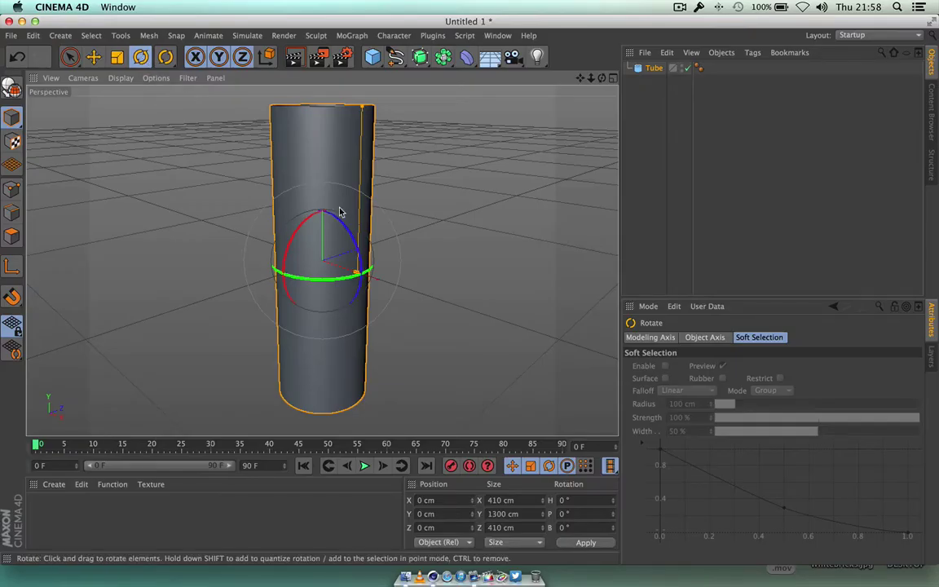
pyautogui.moveTo(341, 212); pyautogui.dragTo(343, 283)
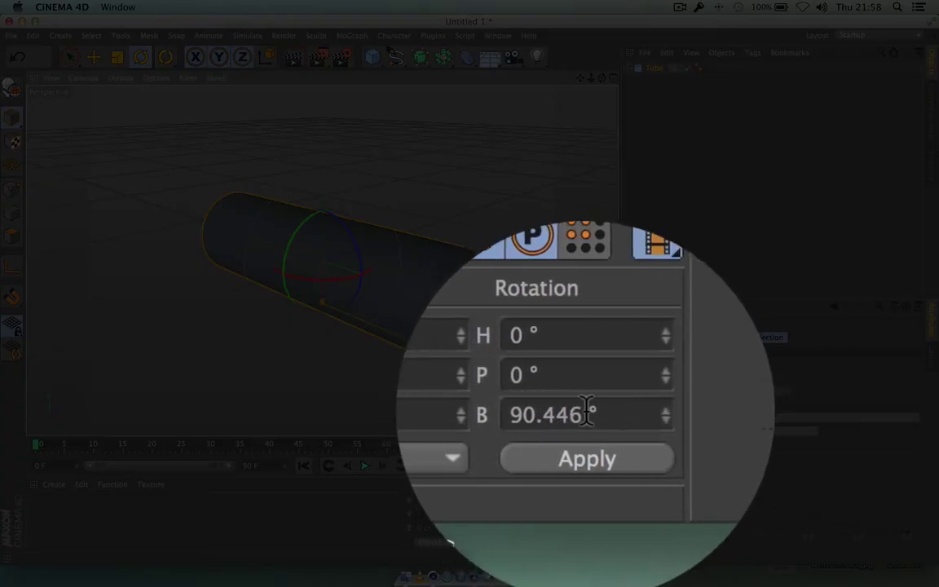
pyautogui.moveTo(588, 414); pyautogui.dragTo(546, 404)
pyautogui.write('9')
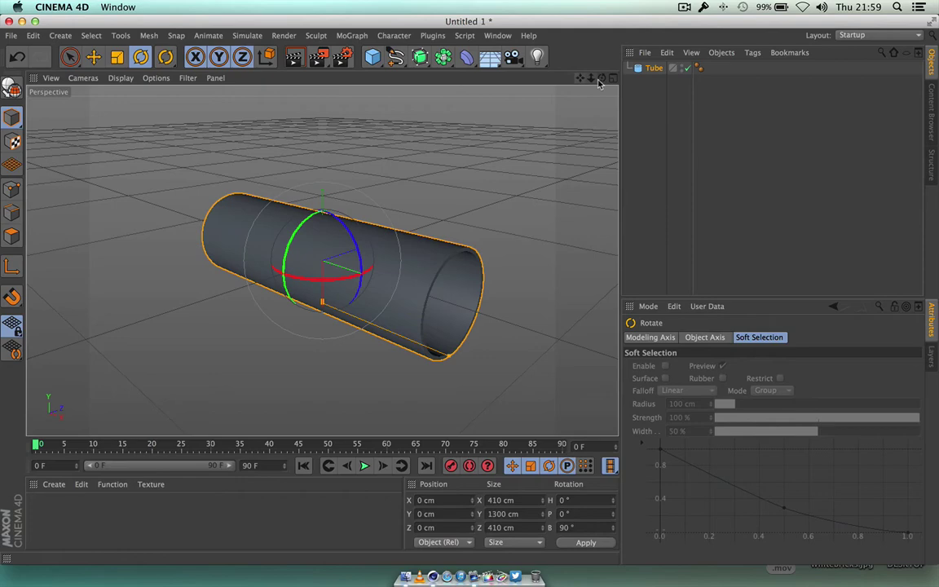
# Step: Add a MoText object and set its text to "Renderbots"
pyautogui.moveTo(601, 79); pyautogui.dragTo(583, 86)
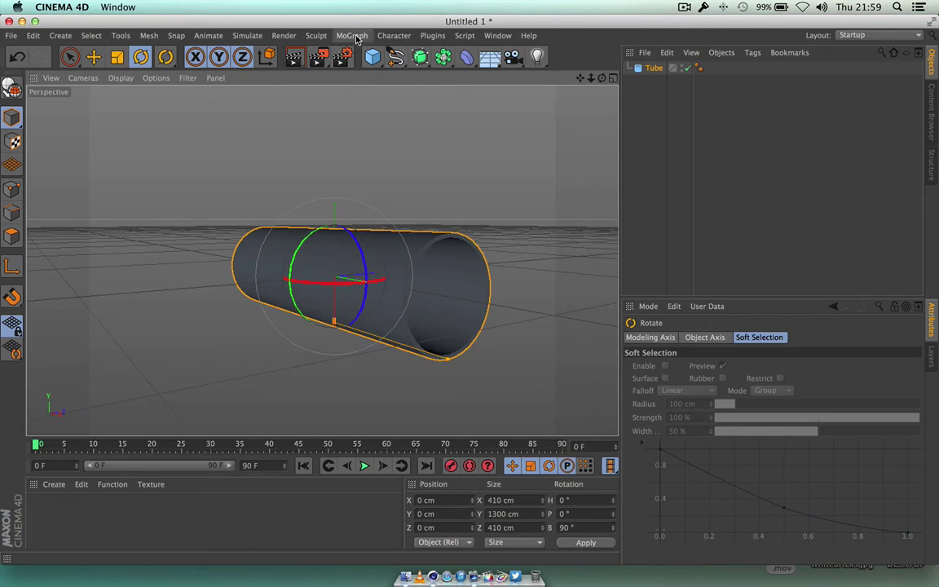
pyautogui.click(356, 37)
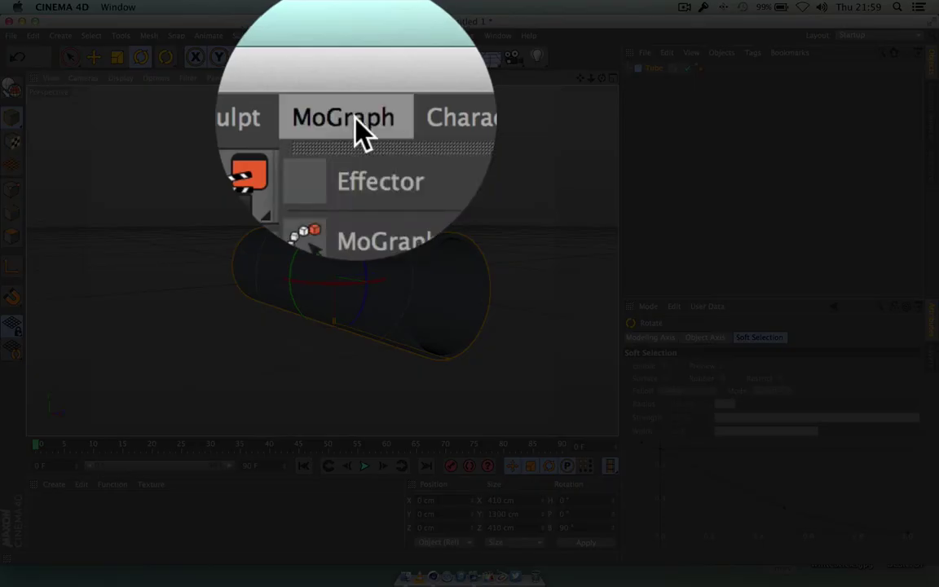
pyautogui.click(392, 195)
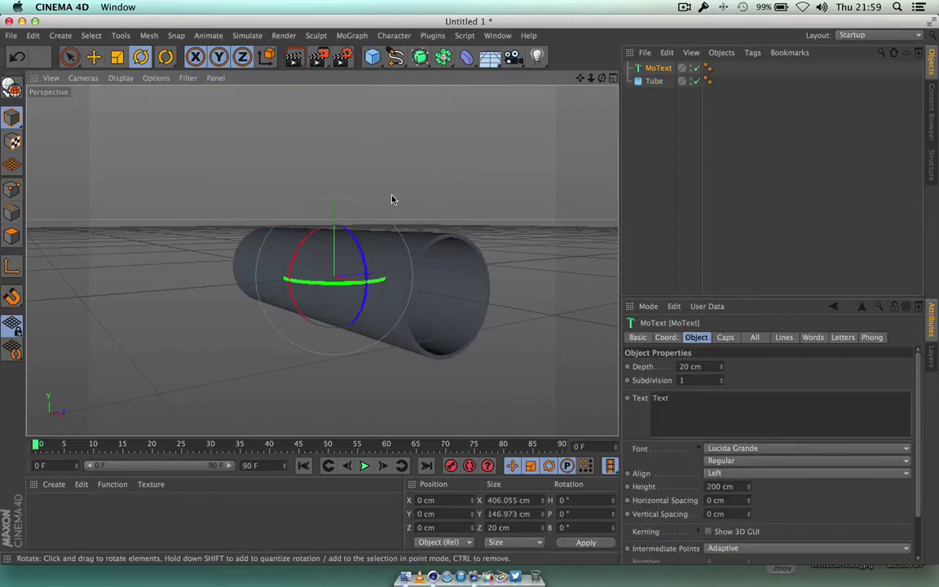
pyautogui.moveTo(602, 79)
pyautogui.mouseDown()
pyautogui.moveTo(497, 65)
pyautogui.moveTo(598, 82)
pyautogui.mouseUp()
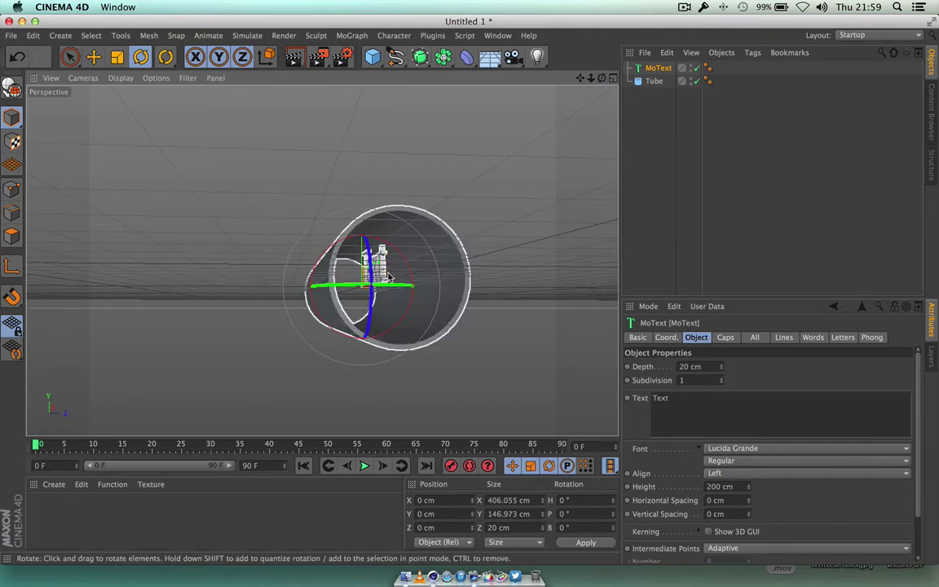
pyautogui.click(657, 69)
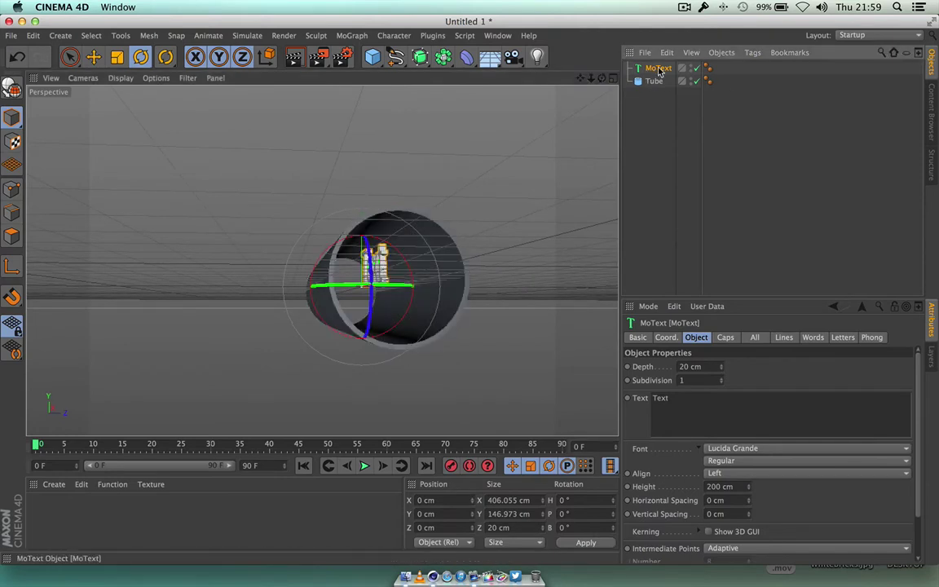
pyautogui.doubleClick(660, 398)
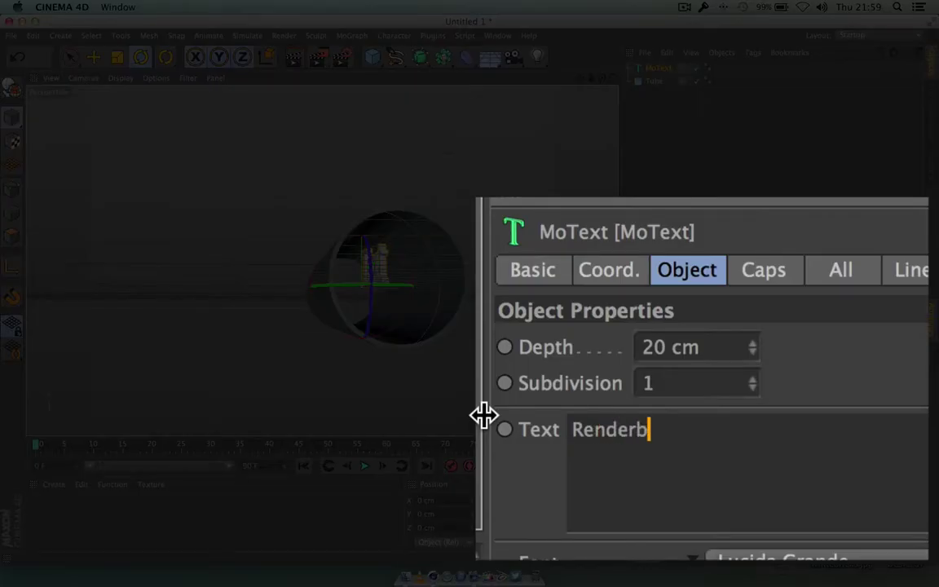
pyautogui.click(513, 333)
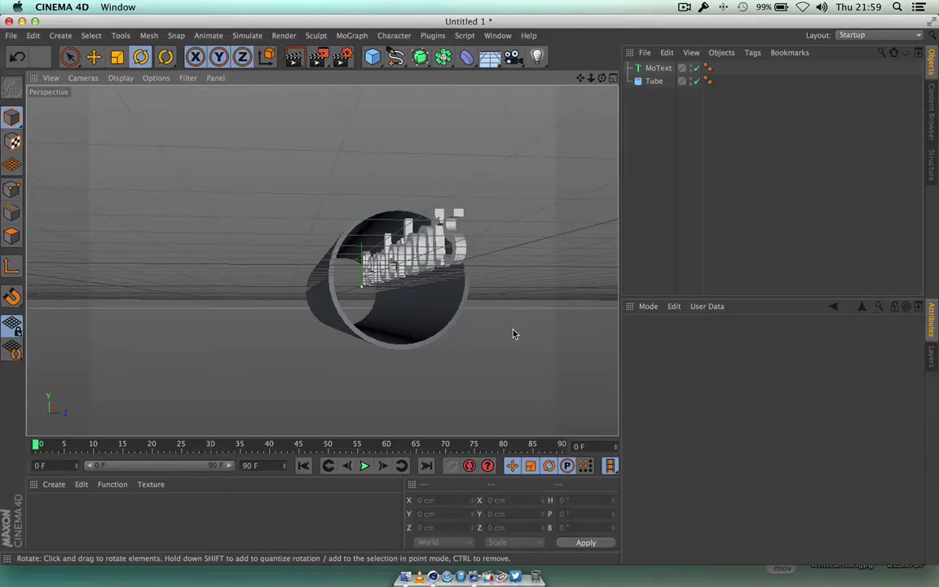
# Step: Set the MoText height to 50 cm so the word fits inside the tube
pyautogui.moveTo(601, 78); pyautogui.dragTo(656, 102)
pyautogui.keyDown('alt'); pyautogui.moveTo(321, 260); pyautogui.dragTo(321, 260); pyautogui.keyUp('alt')
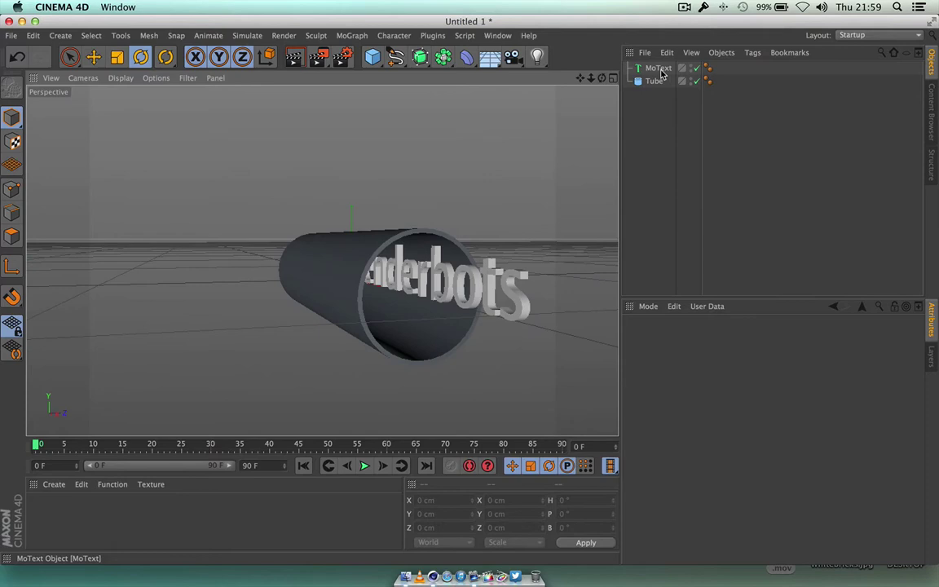
pyautogui.click(657, 68)
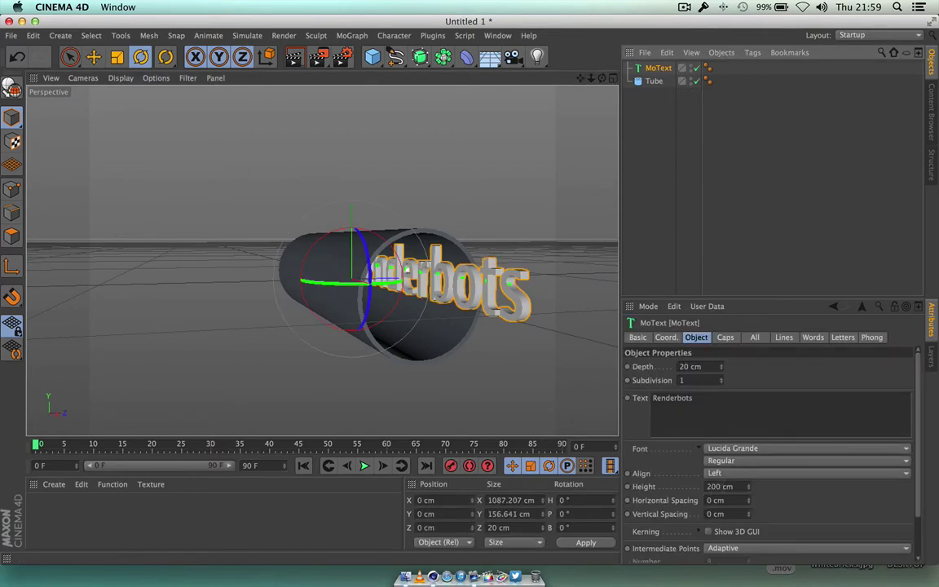
pyautogui.moveTo(722, 487); pyautogui.dragTo(706, 487)
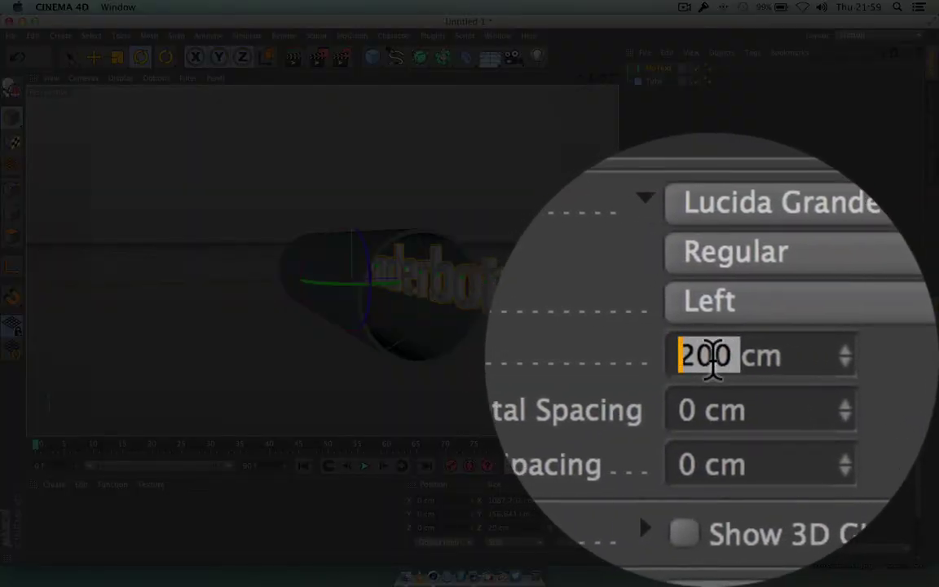
pyautogui.write('50')
pyautogui.press('Return')
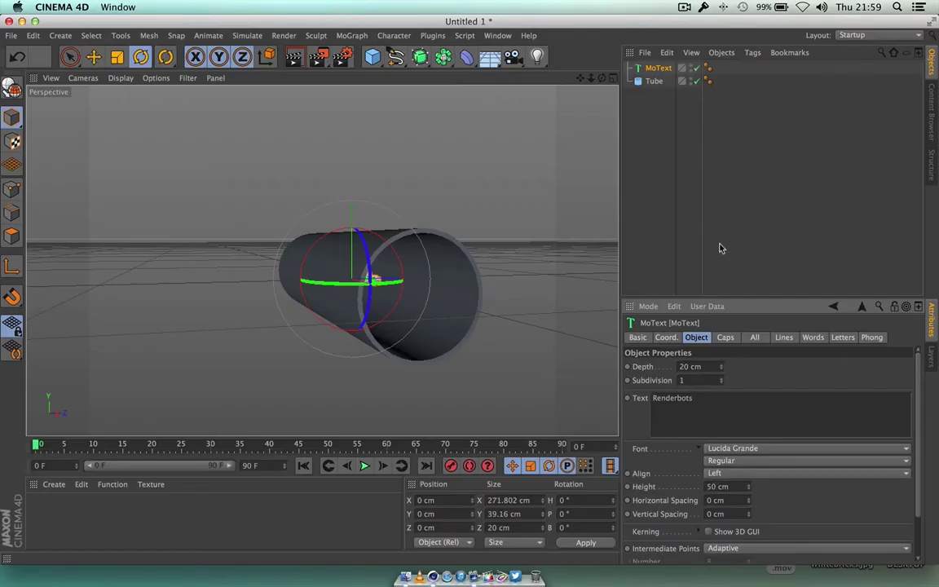
# Step: Rotate the MoText to a heading (H) of 90° so it faces the tube's open end
pyautogui.moveTo(601, 78); pyautogui.dragTo(322, 261)
pyautogui.moveTo(591, 78); pyautogui.dragTo(323, 261)
pyautogui.moveTo(581, 79); pyautogui.dragTo(301, 260)
pyautogui.moveTo(577, 78); pyautogui.dragTo(579, 80)
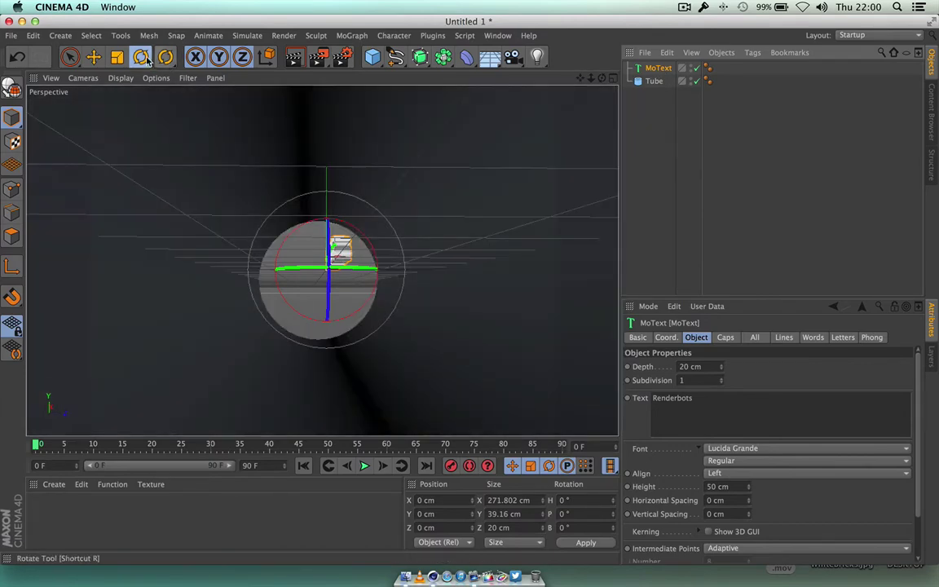
pyautogui.click(140, 56)
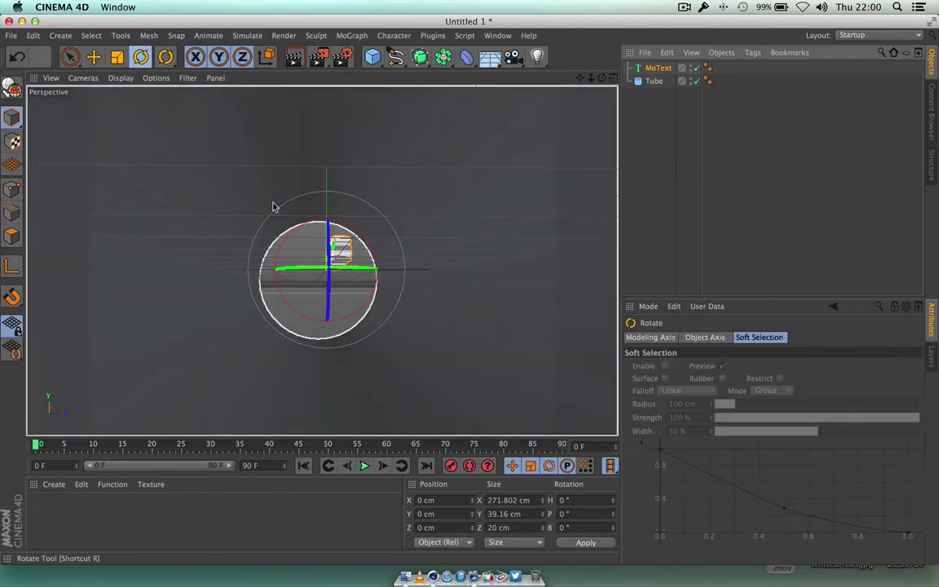
pyautogui.moveTo(323, 273); pyautogui.dragTo(438, 268)
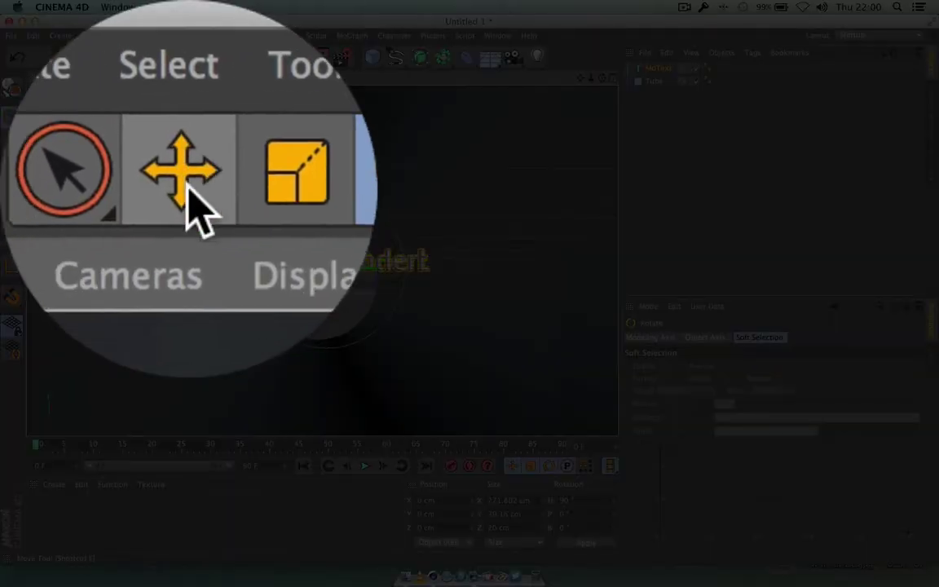
# Step: Move the MoText to the tube's front opening and centre it, at about X 566, Y -37 and Z -129 cm
pyautogui.click(93, 54)
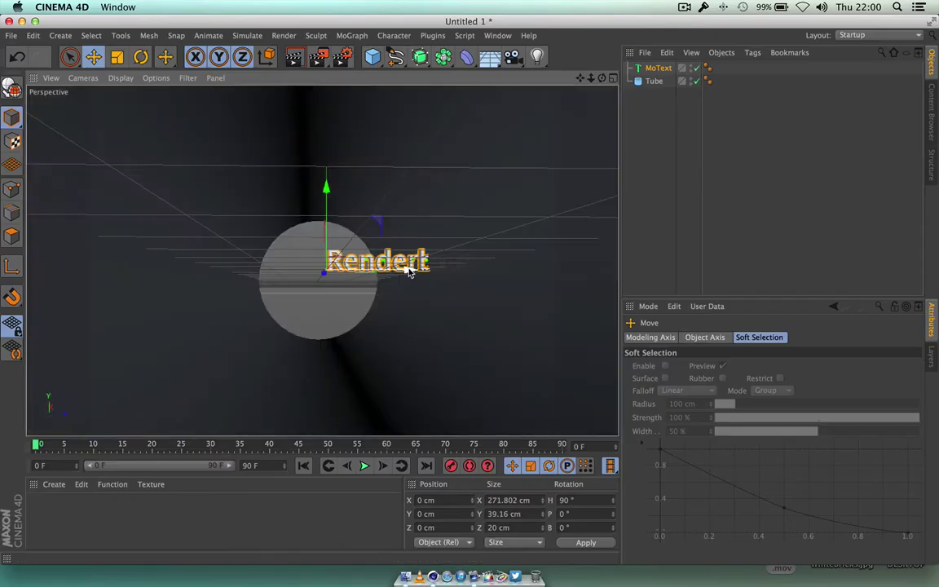
pyautogui.moveTo(410, 272); pyautogui.dragTo(329, 269)
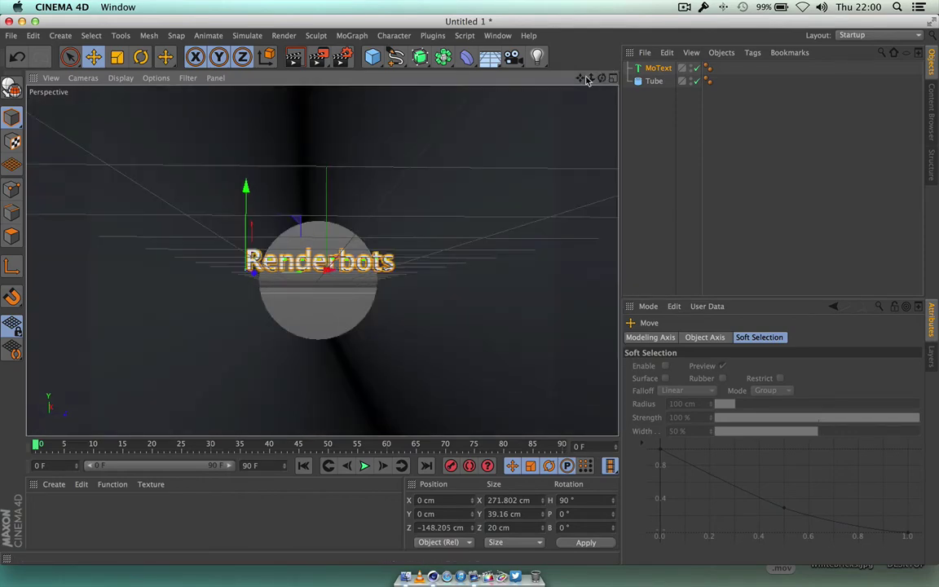
pyautogui.moveTo(591, 78)
pyautogui.mouseDown()
pyautogui.moveTo(601, 82)
pyautogui.moveTo(593, 93)
pyautogui.mouseUp()
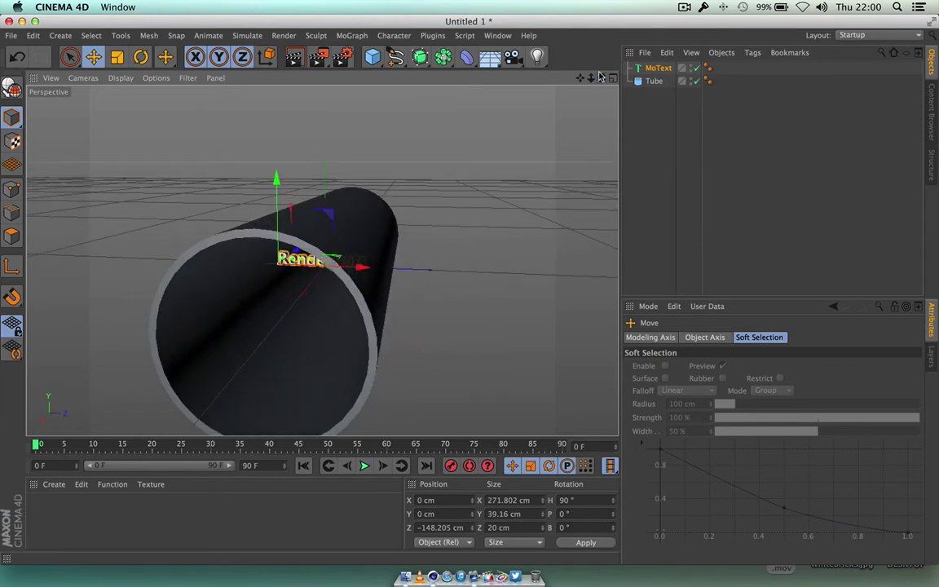
pyautogui.moveTo(295, 250); pyautogui.dragTo(213, 308)
pyautogui.keyDown('alt'); pyautogui.moveTo(322, 261); pyautogui.dragTo(323, 260); pyautogui.keyUp('alt')
pyautogui.keyDown('alt'); pyautogui.moveTo(323, 260); pyautogui.dragTo(323, 261, button='middle'); pyautogui.keyUp('alt')
pyautogui.moveTo(213, 206); pyautogui.dragTo(260, 256)
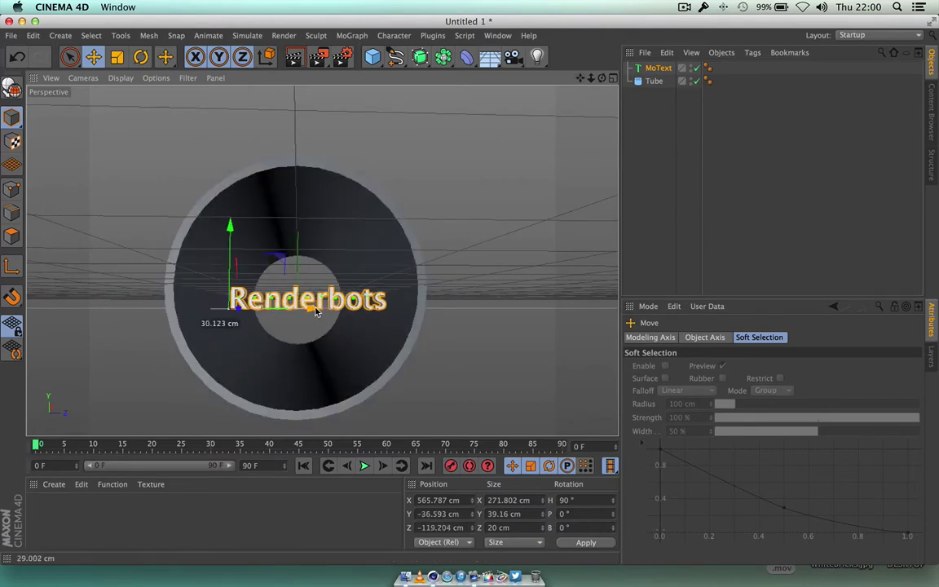
pyautogui.moveTo(313, 310); pyautogui.dragTo(303, 312)
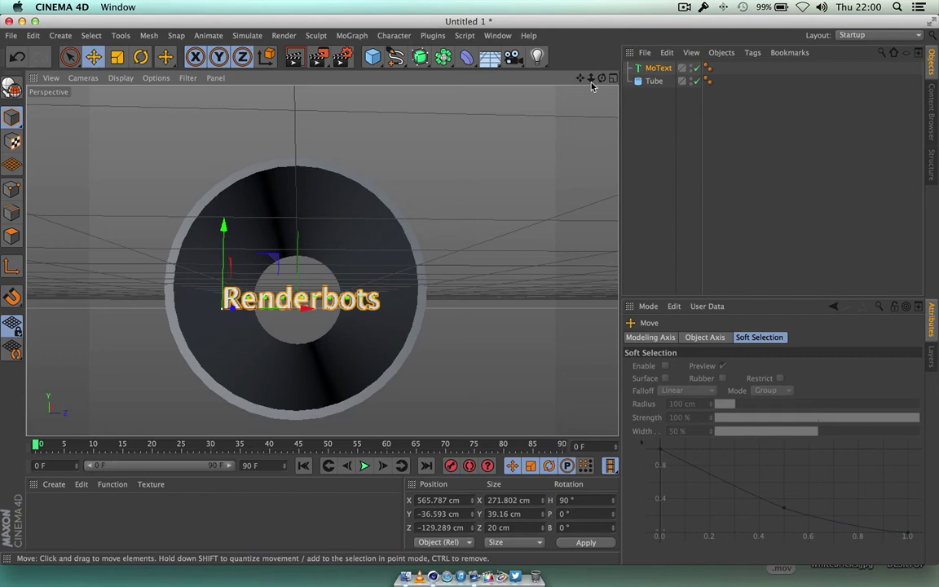
# Step: Create a new material for the tube
pyautogui.moveTo(591, 78)
pyautogui.mouseDown()
pyautogui.moveTo(322, 261)
pyautogui.moveTo(591, 79)
pyautogui.mouseUp()
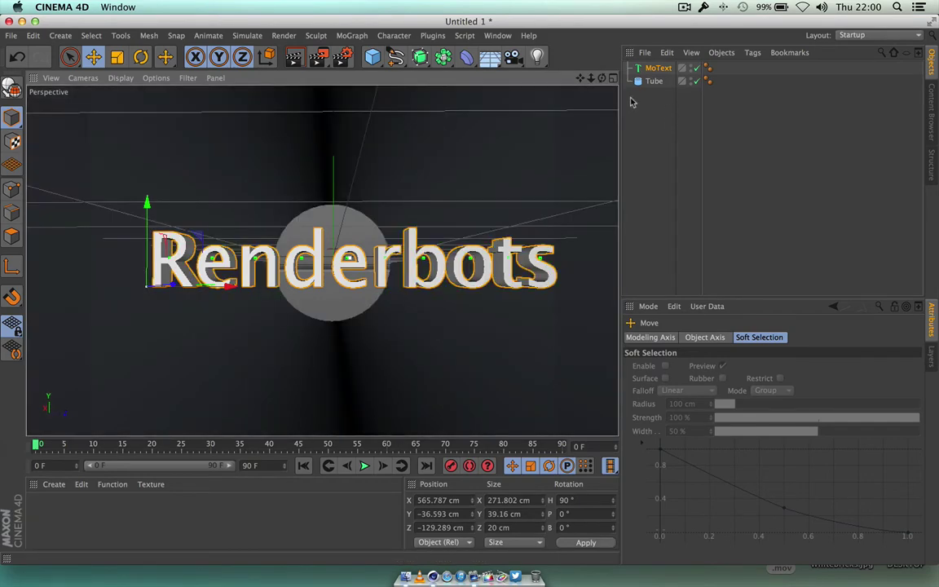
pyautogui.moveTo(598, 82); pyautogui.dragTo(591, 78)
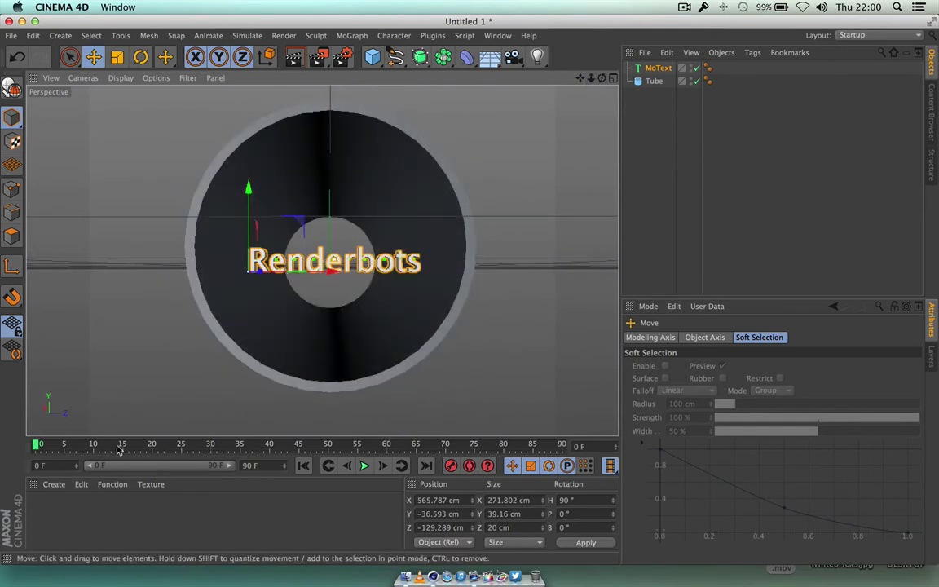
pyautogui.click(52, 484)
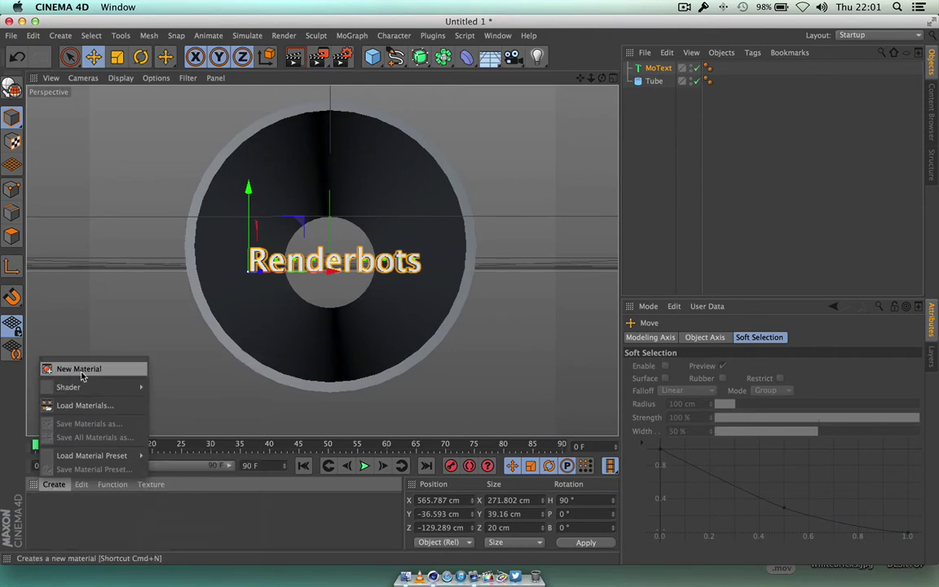
pyautogui.click(58, 534)
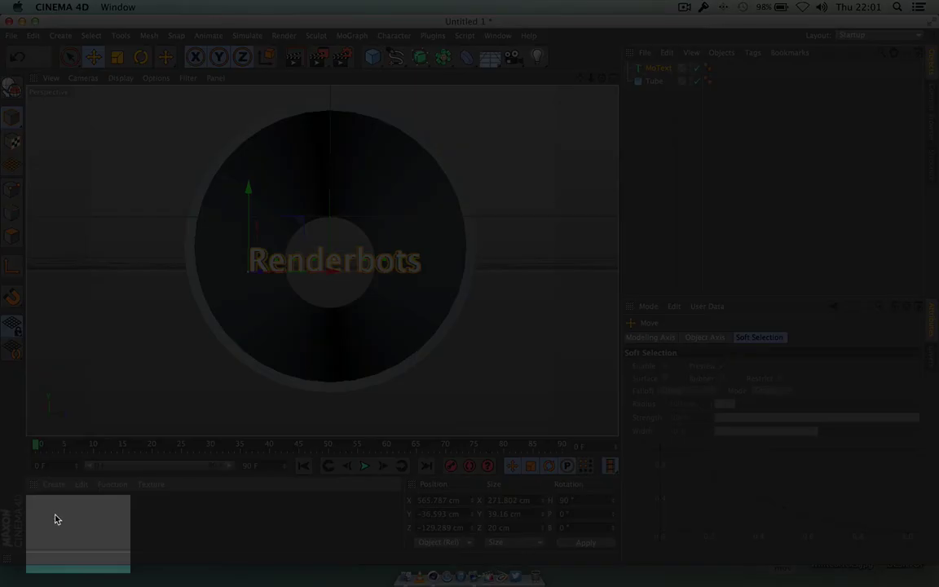
pyautogui.doubleClick(56, 519)
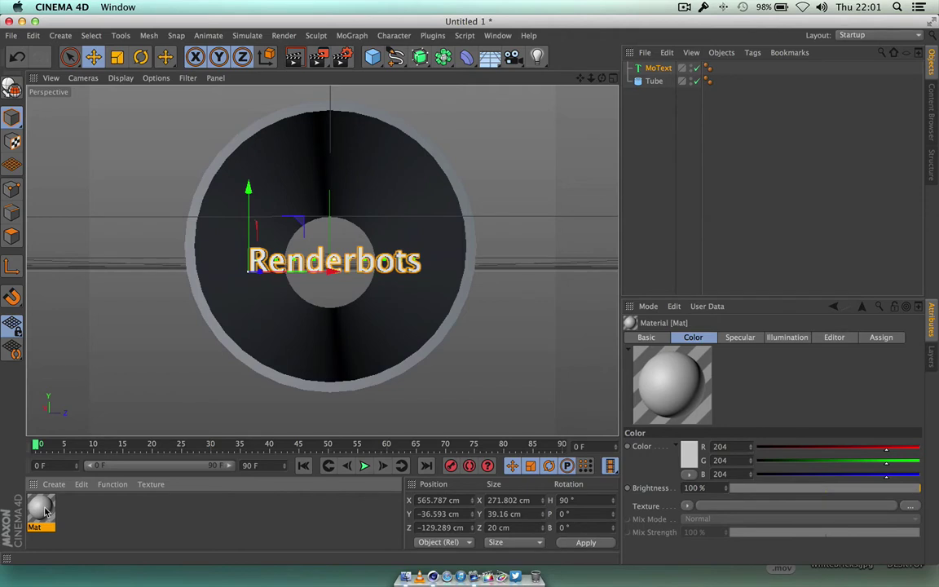
# Step: Load WhiteBricks.jpg from the Desktop as the material's colour texture, without copying the image to the project location
pyautogui.doubleClick(43, 509)
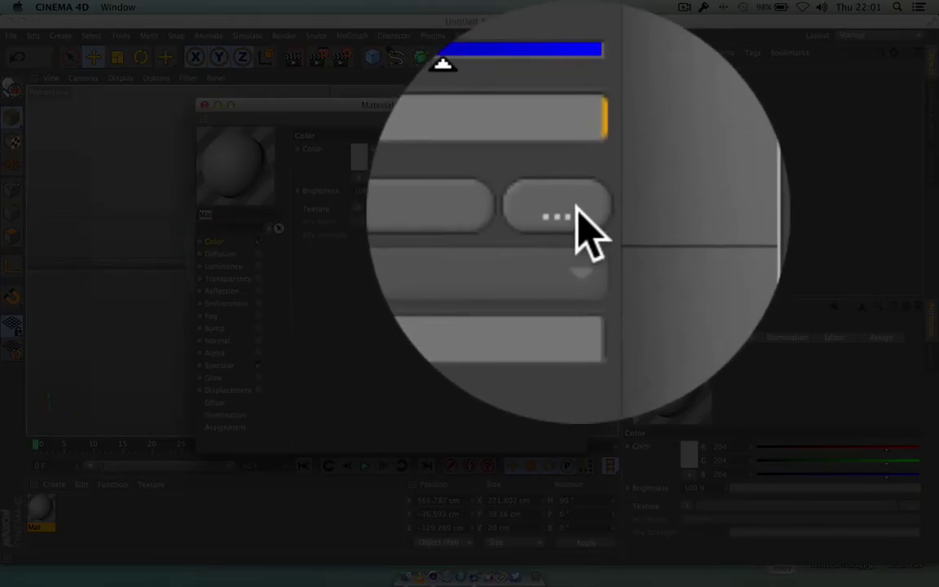
pyautogui.click(548, 209)
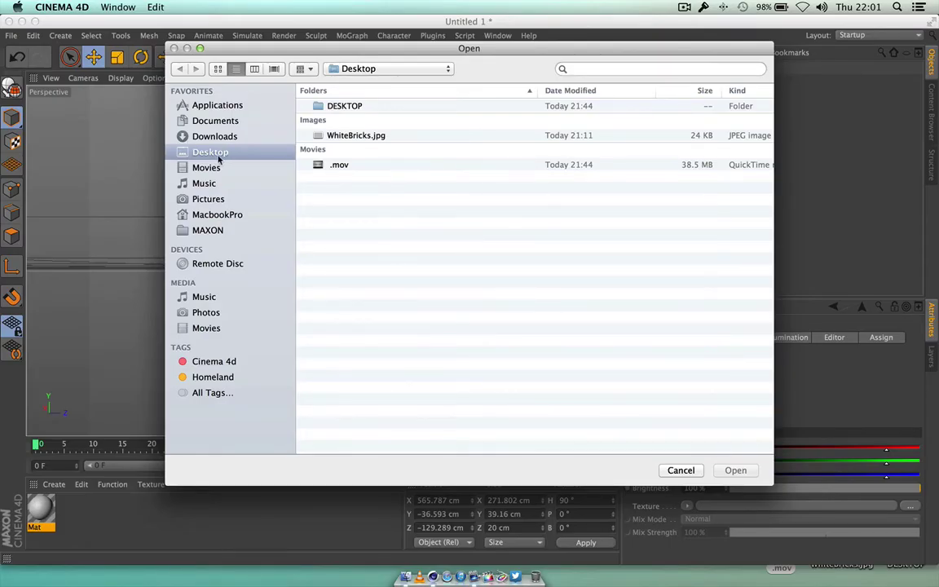
pyautogui.click(356, 136)
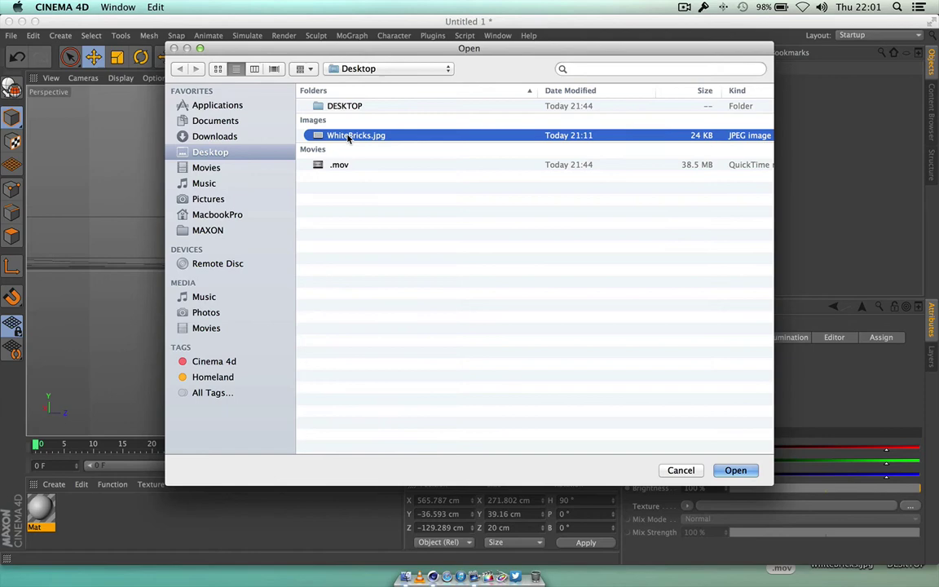
pyautogui.click(735, 470)
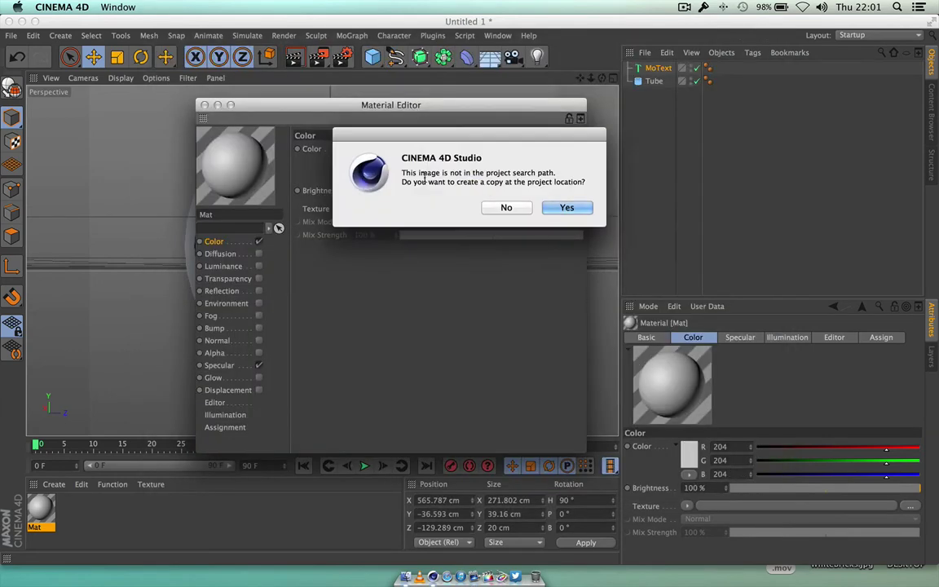
pyautogui.click(506, 208)
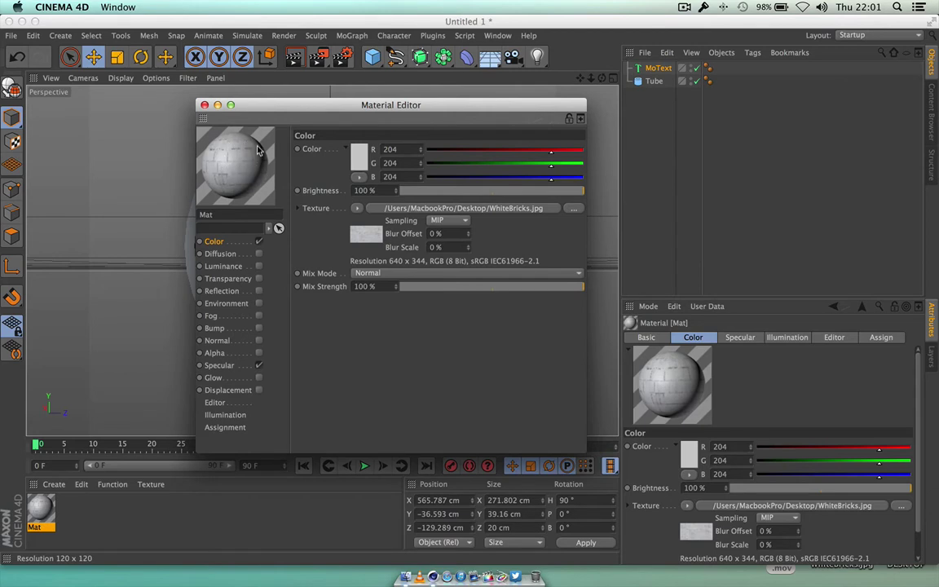
pyautogui.click(217, 106)
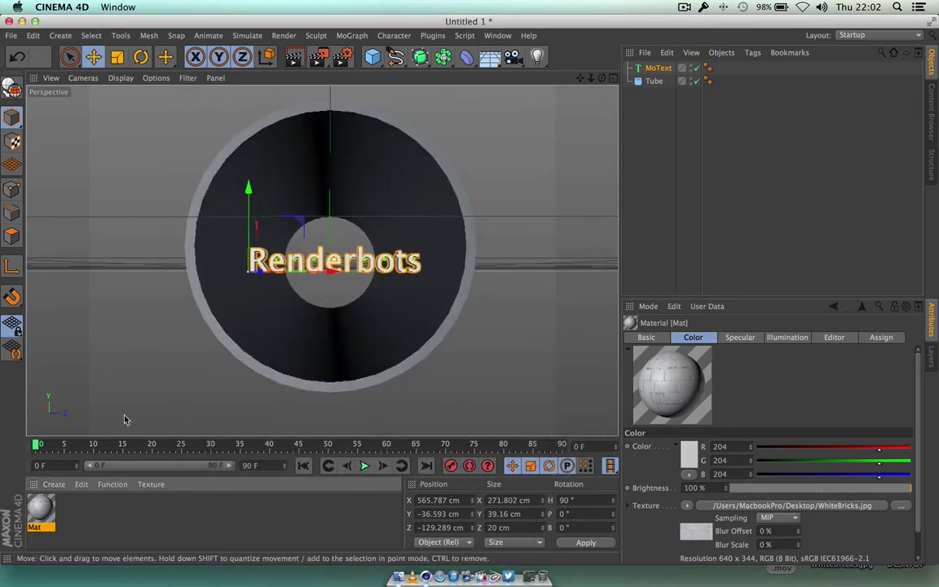
# Step: Apply the brick material to the Tube and render the view looking into the tube at the text
pyautogui.moveTo(37, 512); pyautogui.dragTo(652, 82)
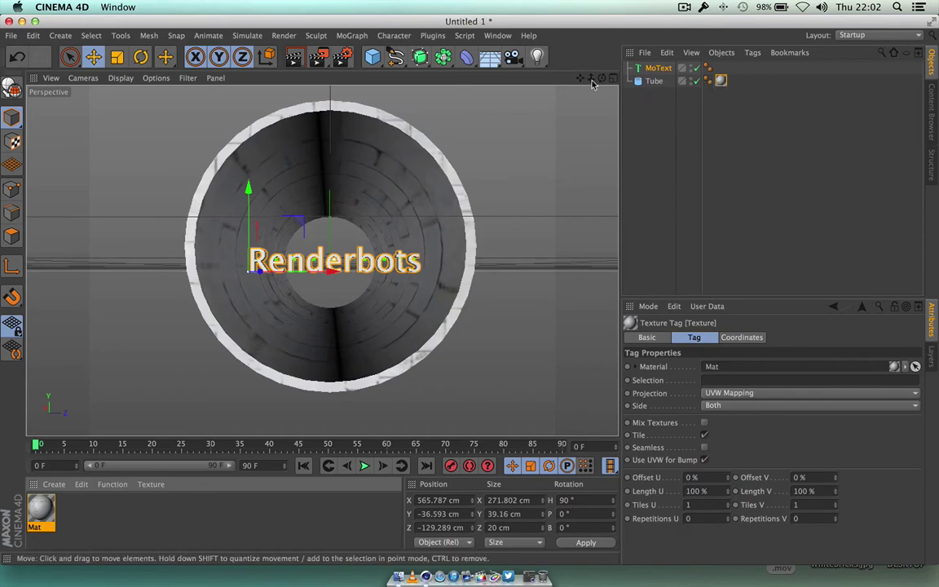
pyautogui.moveTo(602, 78); pyautogui.dragTo(655, 78)
pyautogui.moveTo(592, 81); pyautogui.dragTo(616, 78)
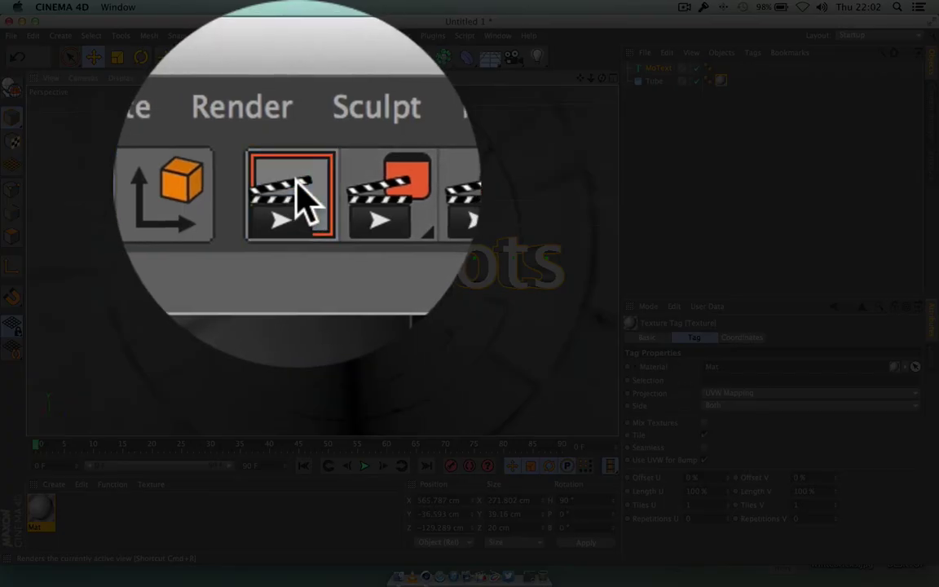
pyautogui.click(295, 181)
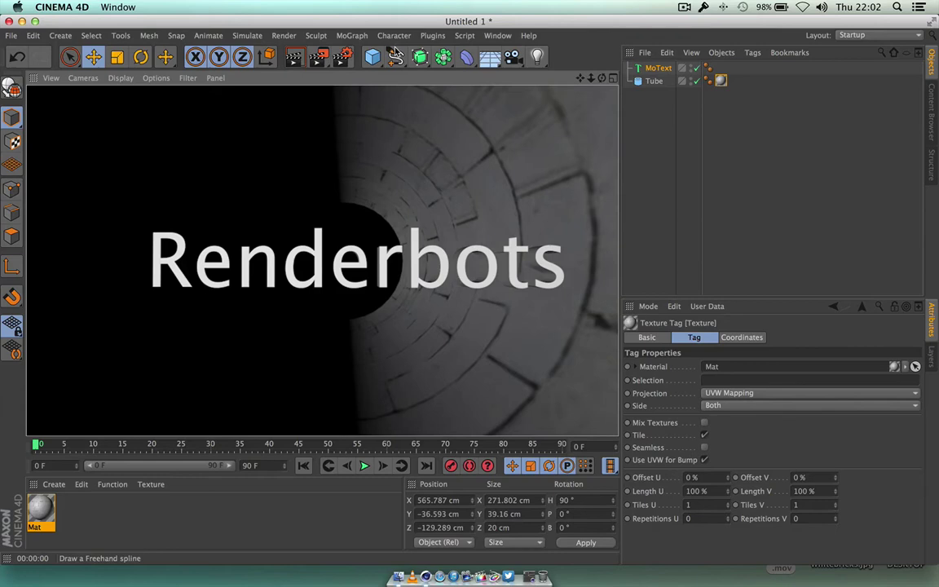
pyautogui.moveTo(592, 79)
pyautogui.mouseDown()
pyautogui.moveTo(584, 79)
pyautogui.moveTo(602, 79)
pyautogui.mouseUp()
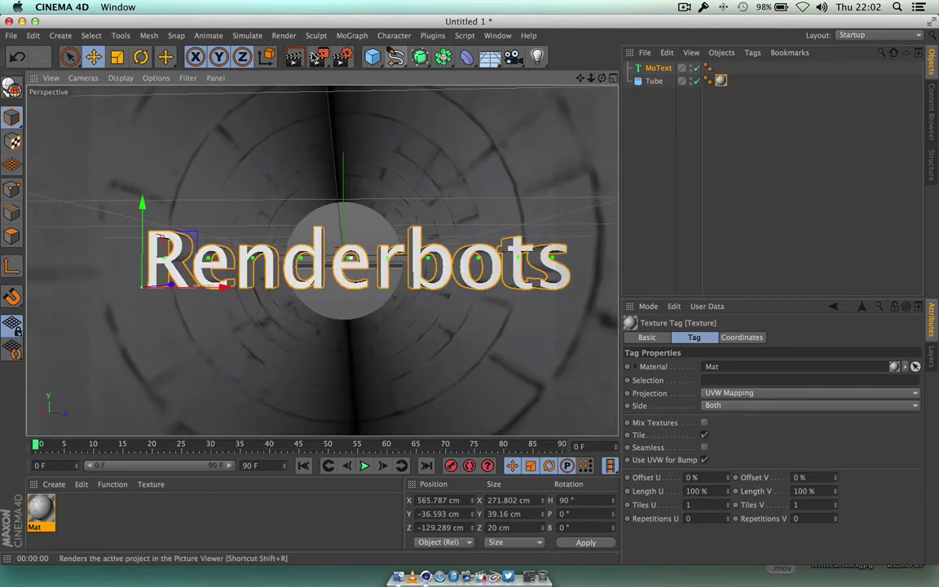
pyautogui.click(298, 57)
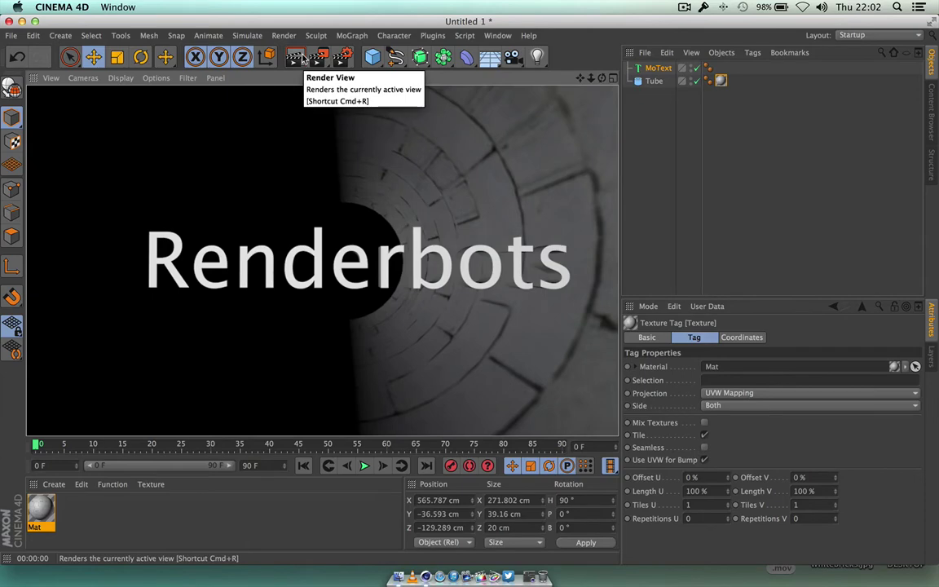
# Step: Add a standard omni Light to the scene and render the view
pyautogui.moveTo(591, 77); pyautogui.dragTo(561, 71)
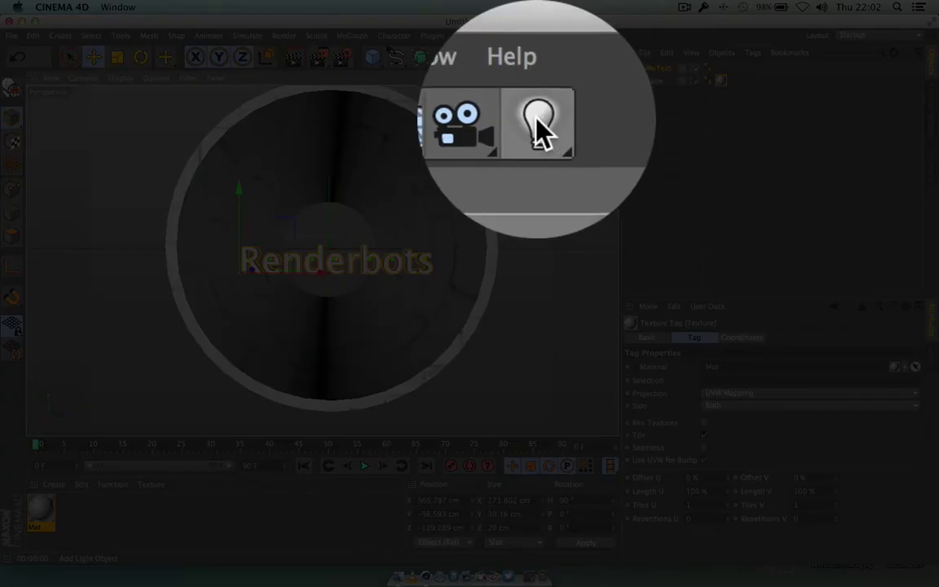
pyautogui.click(541, 60)
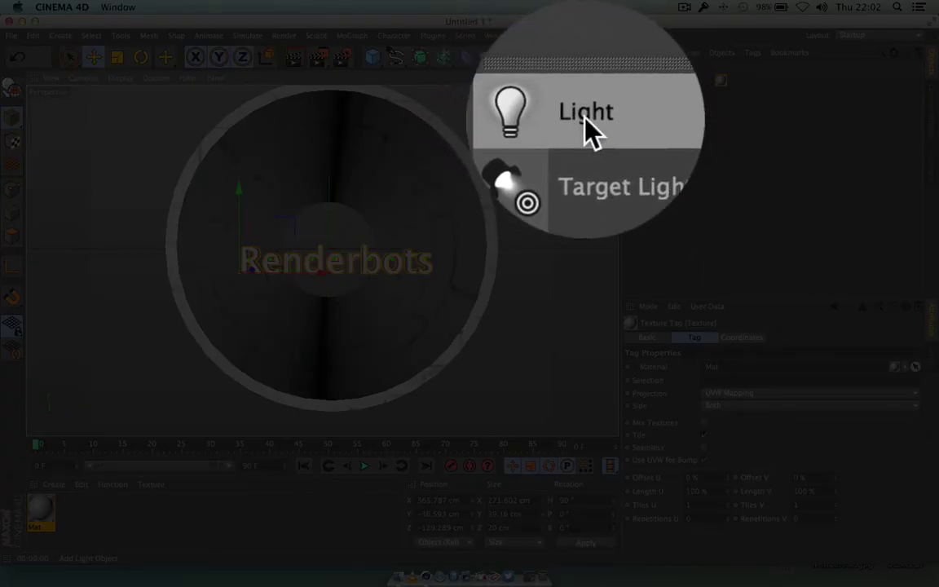
pyautogui.click(551, 75)
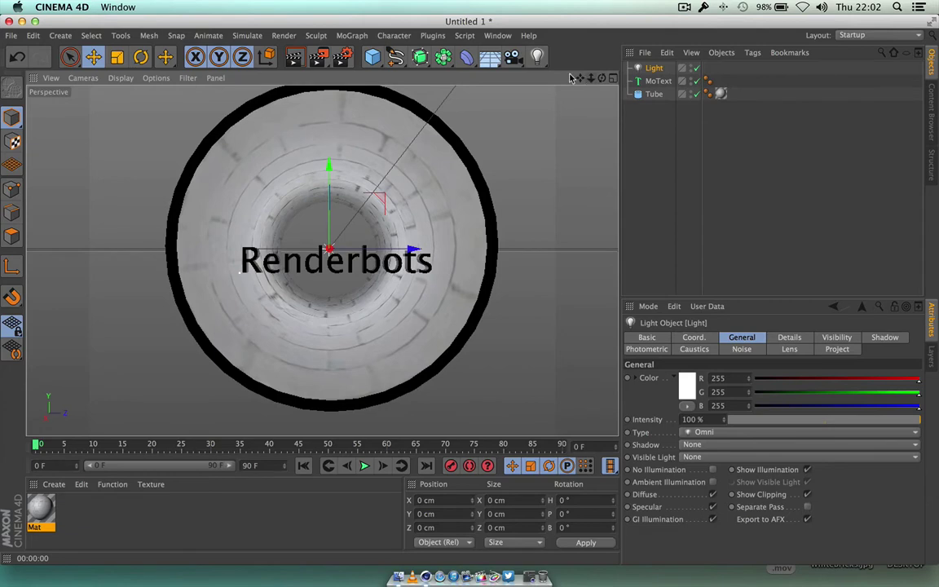
pyautogui.click(298, 59)
pyautogui.click(300, 59)
# Step: Move the light along the tube to about X 243 cm and set its visible light to Volumetric
pyautogui.moveTo(601, 77); pyautogui.dragTo(664, 93)
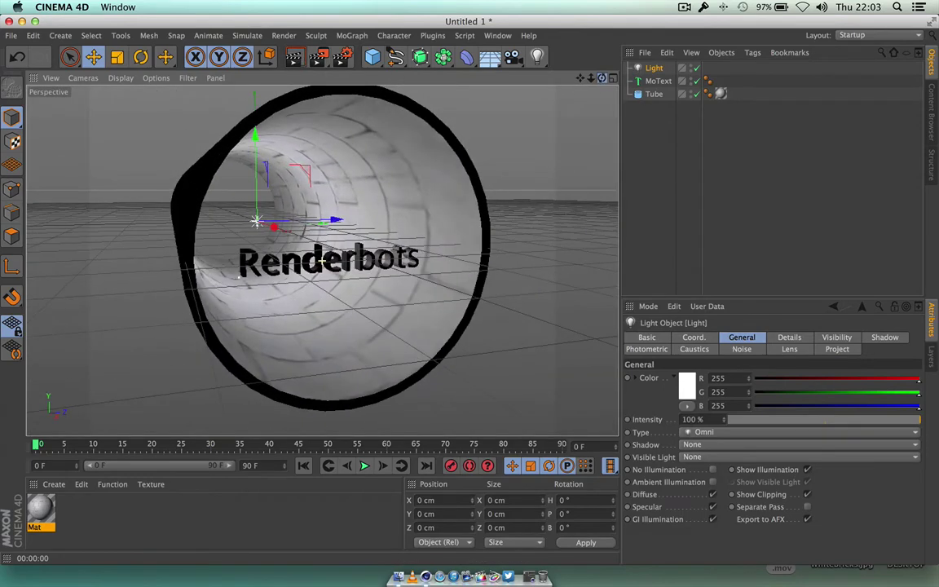
pyautogui.moveTo(274, 230)
pyautogui.mouseDown()
pyautogui.moveTo(364, 264)
pyautogui.moveTo(302, 249)
pyautogui.moveTo(268, 230)
pyautogui.moveTo(388, 272)
pyautogui.moveTo(291, 227)
pyautogui.moveTo(317, 233)
pyautogui.moveTo(298, 236)
pyautogui.mouseUp()
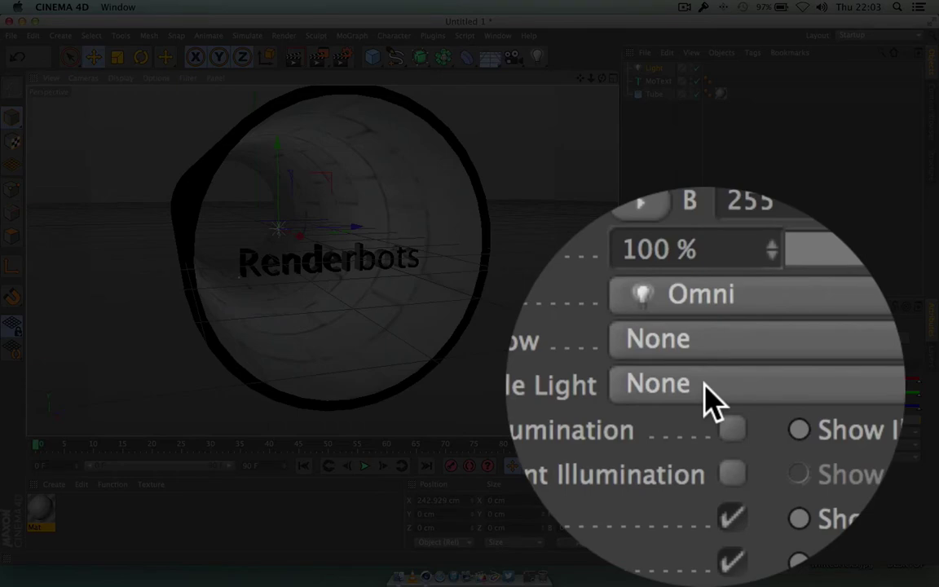
pyautogui.click(705, 457)
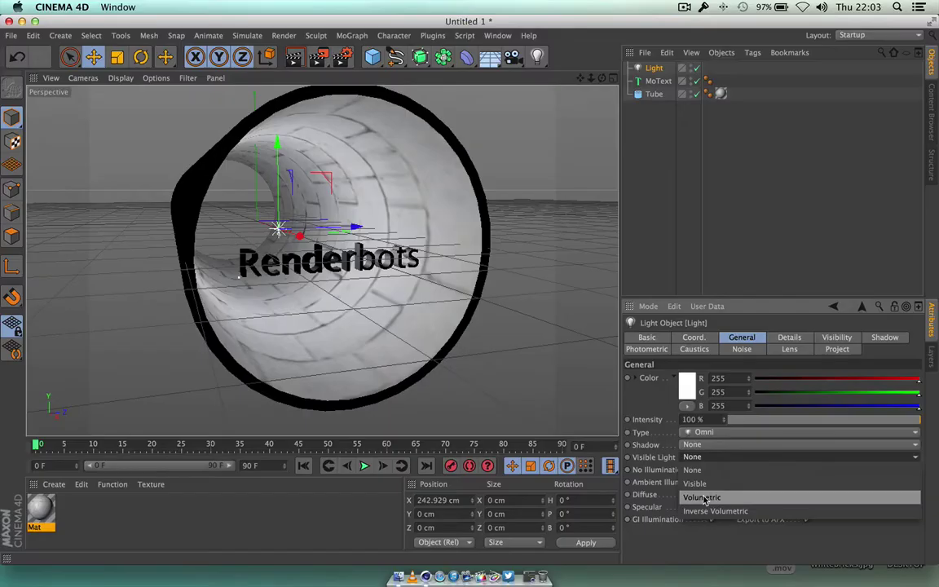
pyautogui.click(705, 498)
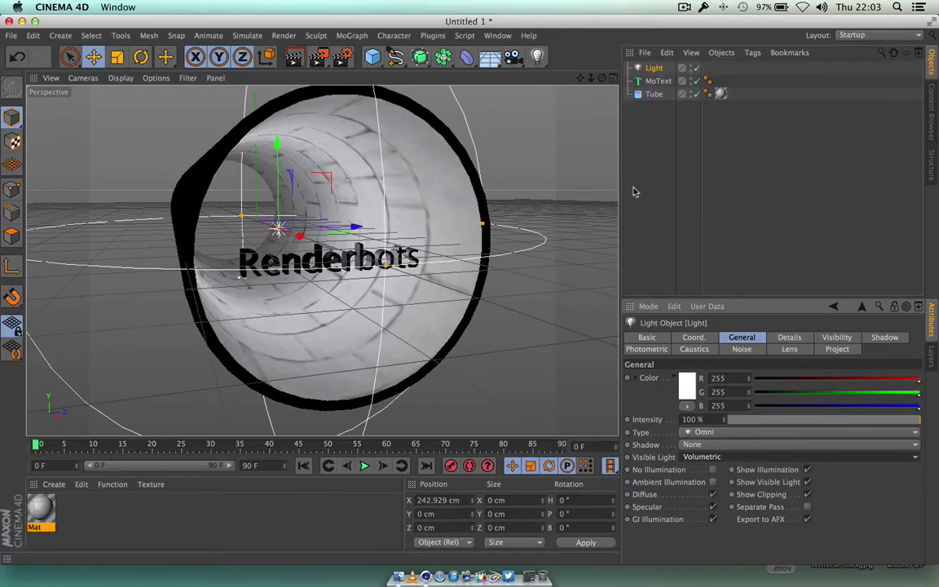
# Step: Render the view from two close angles in front of the text to check the volumetric light
pyautogui.moveTo(595, 77); pyautogui.dragTo(560, 79)
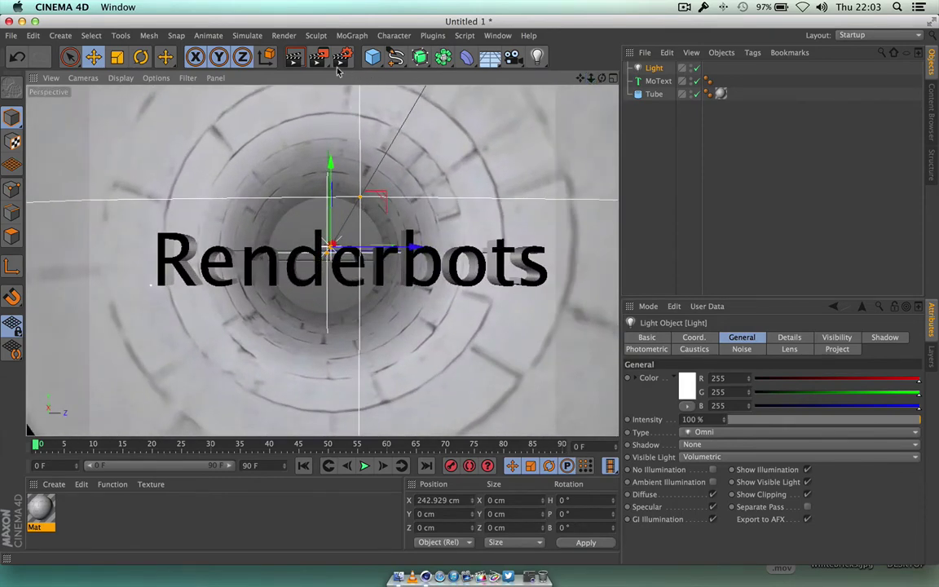
pyautogui.click(295, 57)
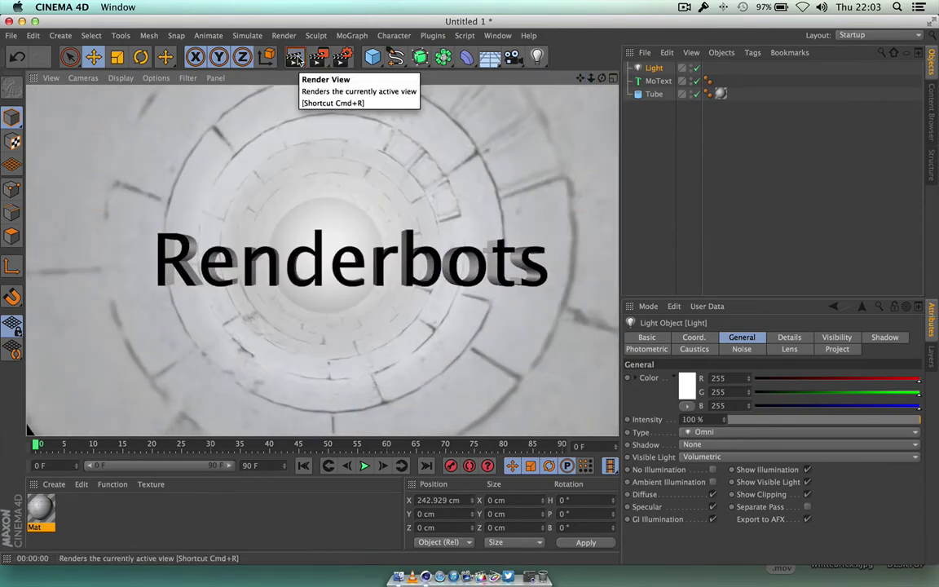
pyautogui.moveTo(601, 77); pyautogui.dragTo(591, 69)
pyautogui.click(302, 59)
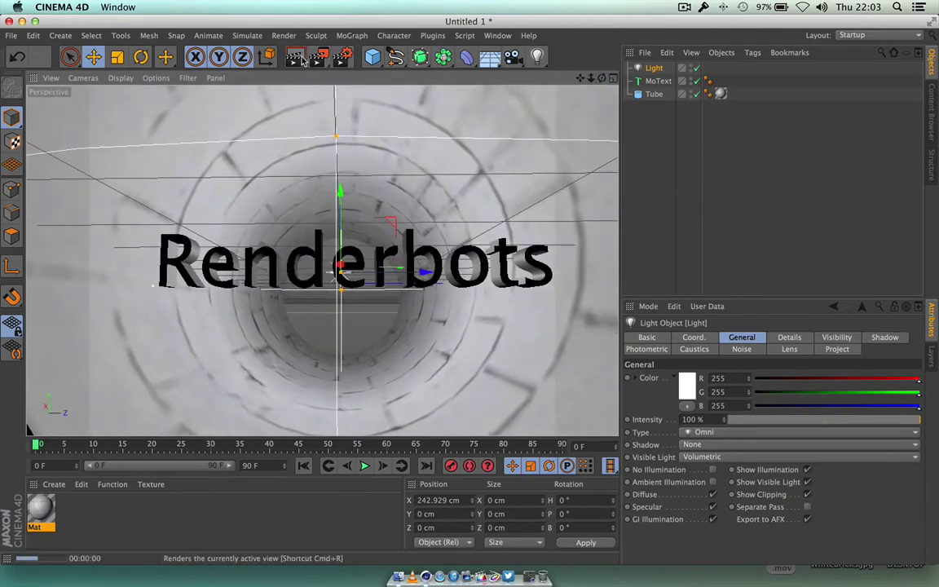
pyautogui.click(301, 62)
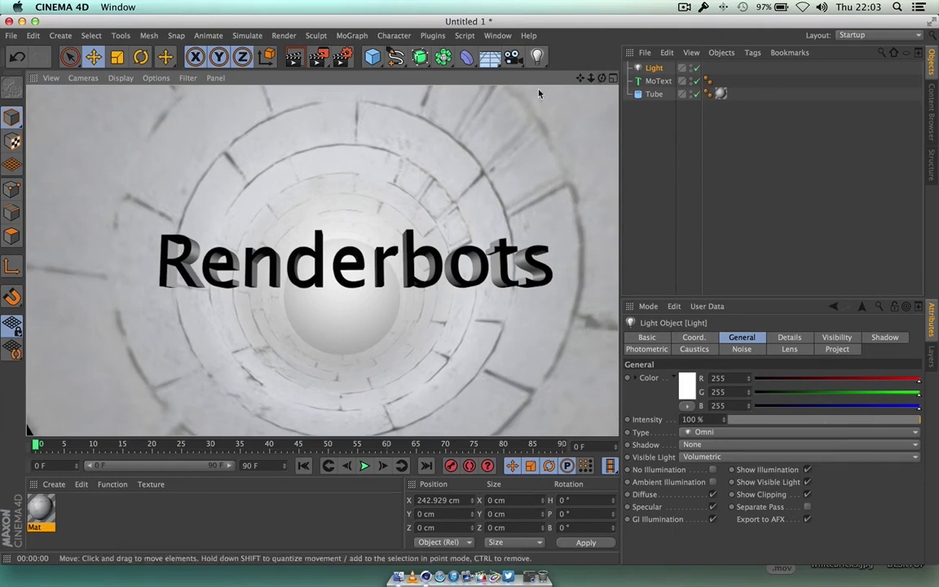
# Step: Set the light's noise to Illumination and render the view
pyautogui.moveTo(591, 77); pyautogui.dragTo(566, 77)
pyautogui.keyDown('alt'); pyautogui.moveTo(322, 261); pyautogui.dragTo(633, 265); pyautogui.keyUp('alt')
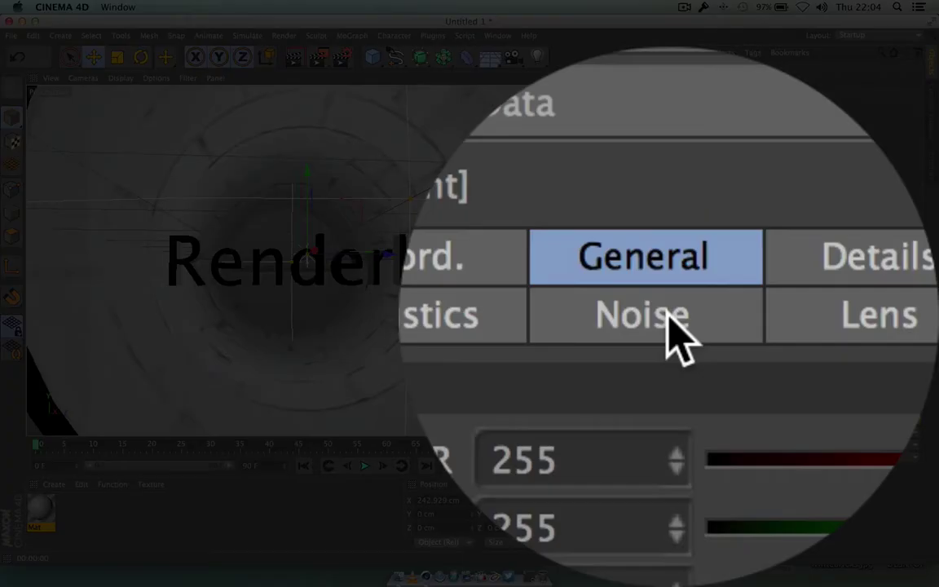
pyautogui.click(743, 350)
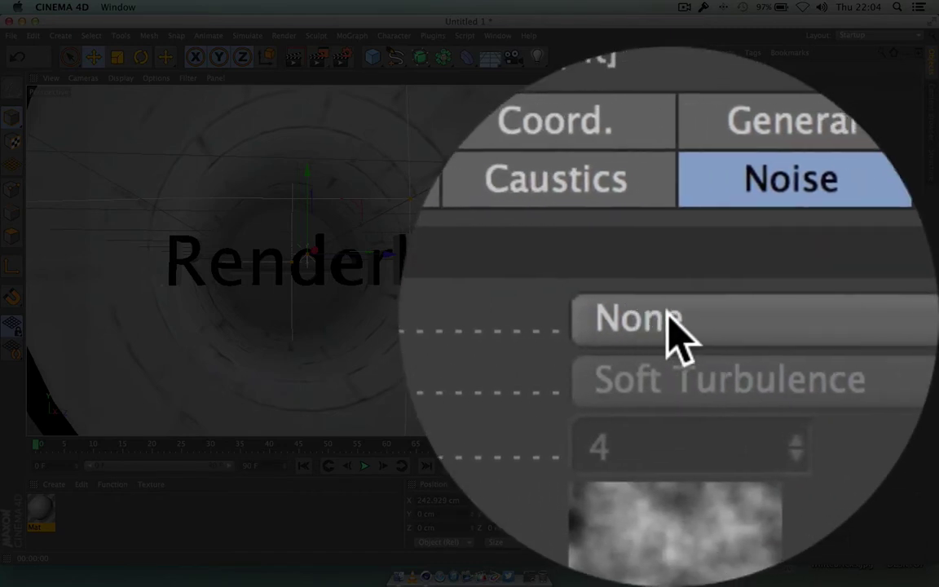
pyautogui.click(667, 326)
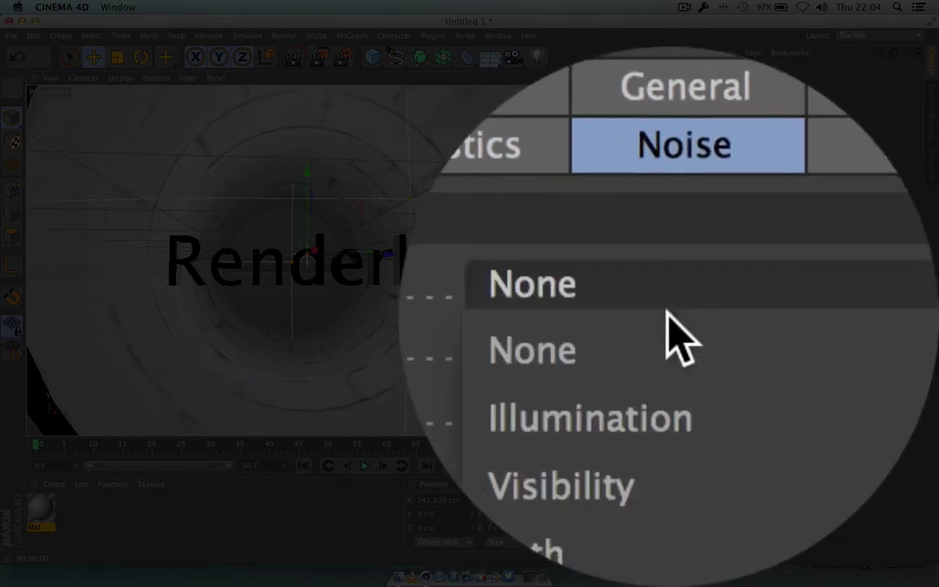
pyautogui.click(667, 318)
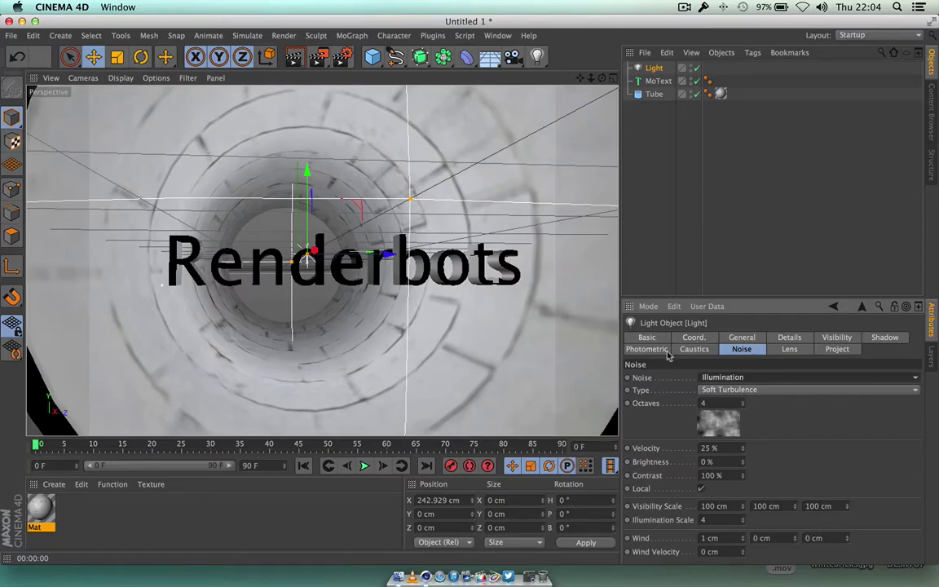
pyautogui.click(294, 57)
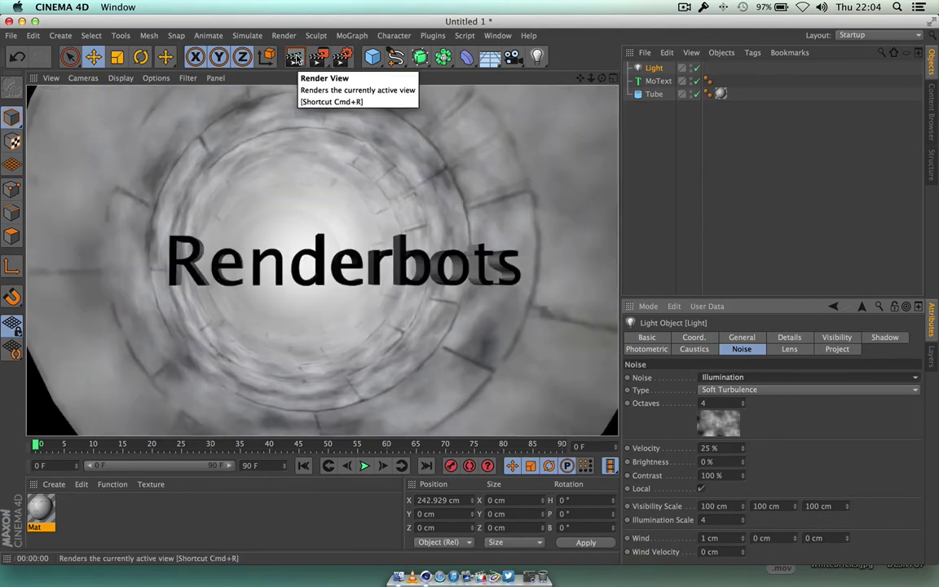
# Step: Change the light's noise type to Hard Turbulence and render the view
pyautogui.click(755, 390)
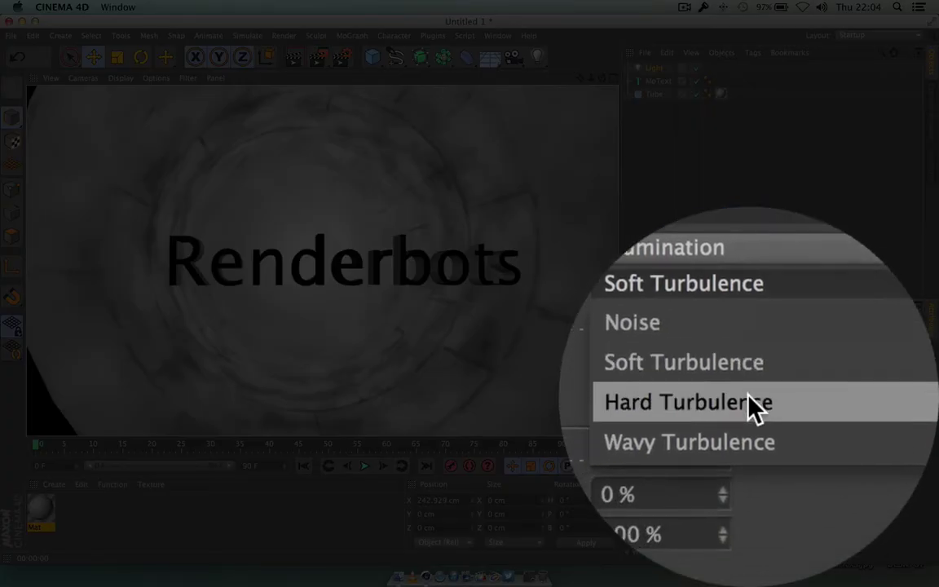
pyautogui.click(754, 431)
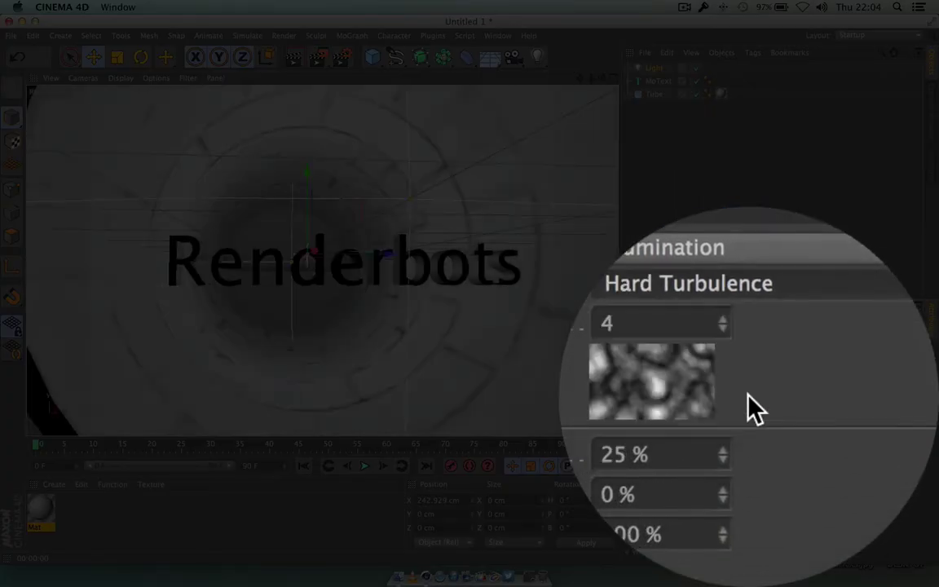
pyautogui.click(297, 58)
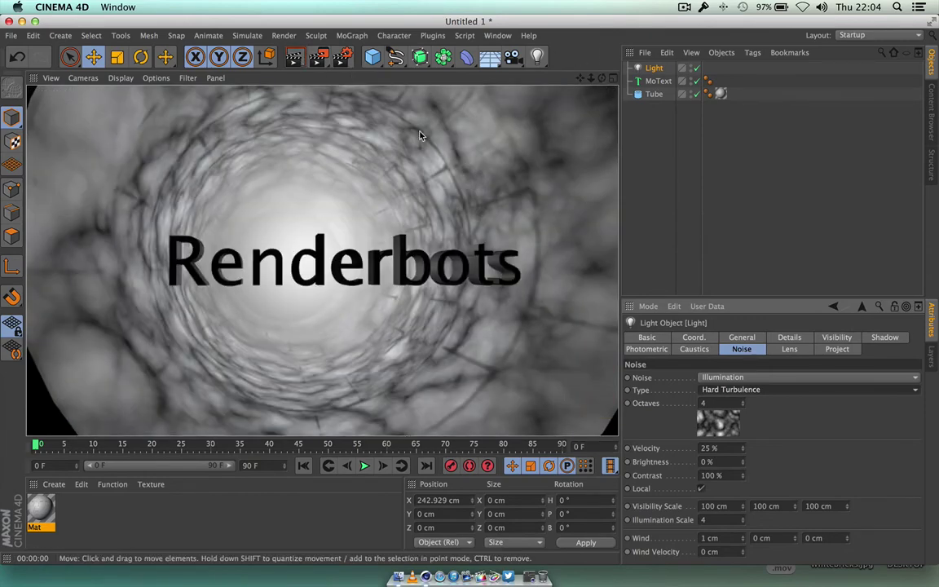
# Step: Render the view from a slightly different angle to check the hard turbulence on the tube walls
pyautogui.moveTo(602, 78)
pyautogui.mouseDown()
pyautogui.moveTo(616, 82)
pyautogui.moveTo(572, 78)
pyautogui.moveTo(617, 79)
pyautogui.mouseUp()
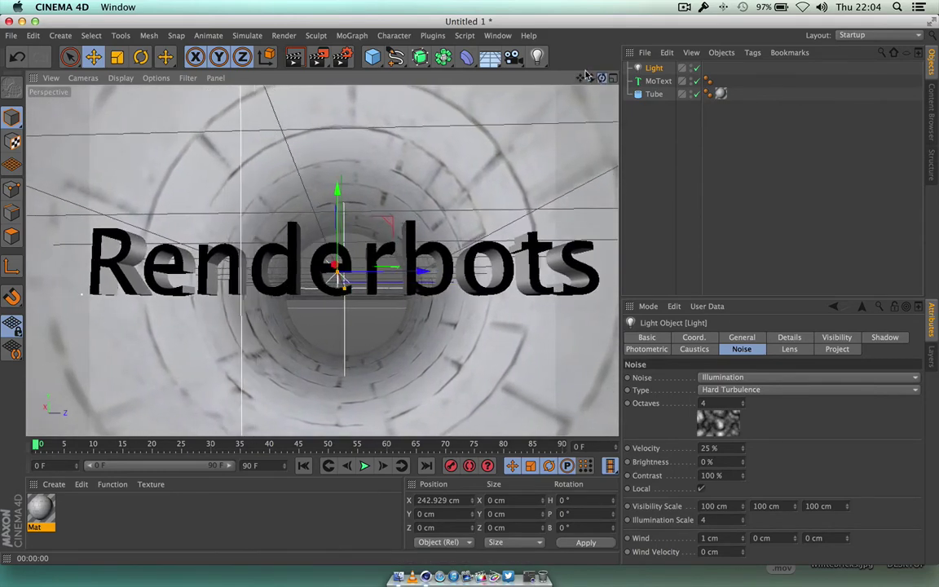
pyautogui.click(294, 57)
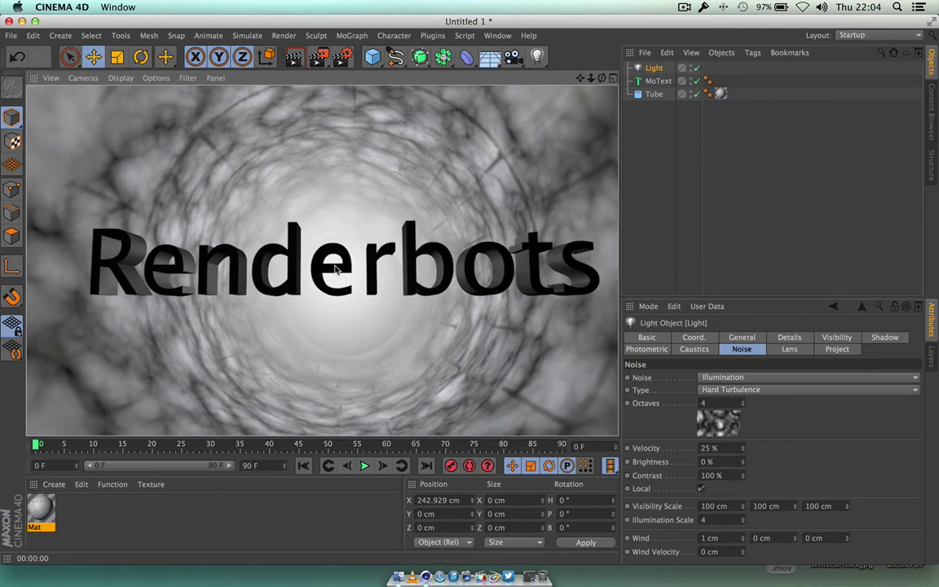
# Step: Add a camera to the scene and make it the active camera for the perspective view
pyautogui.click(515, 59)
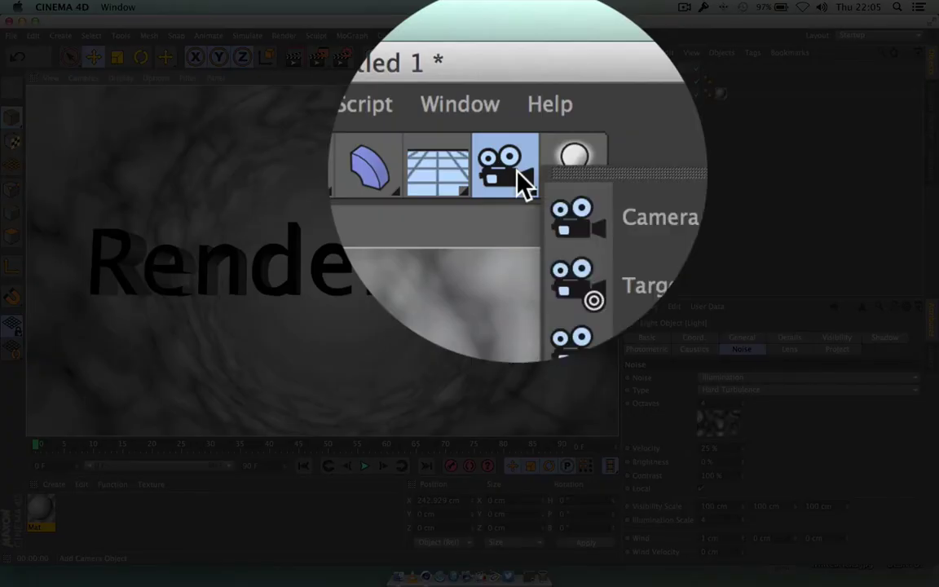
pyautogui.click(576, 73)
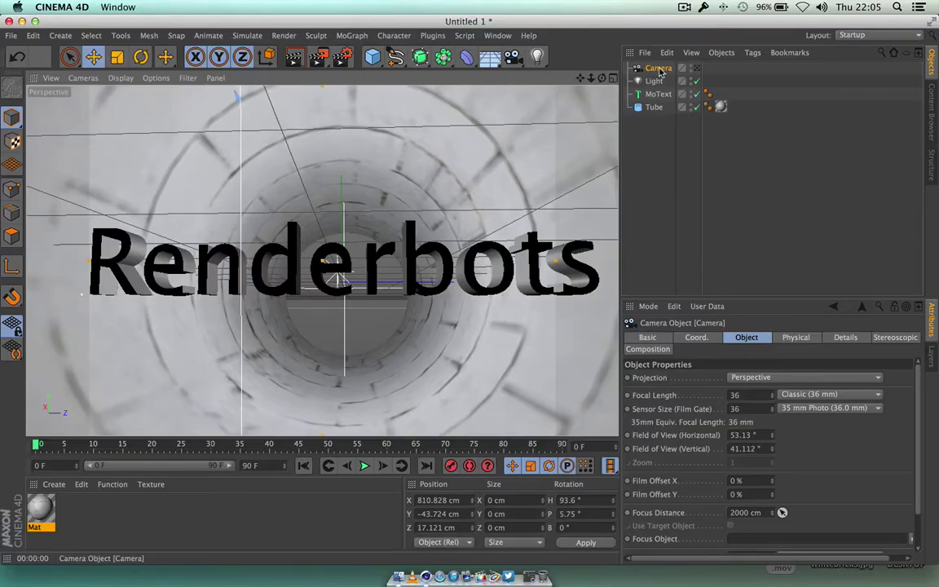
pyautogui.click(85, 79)
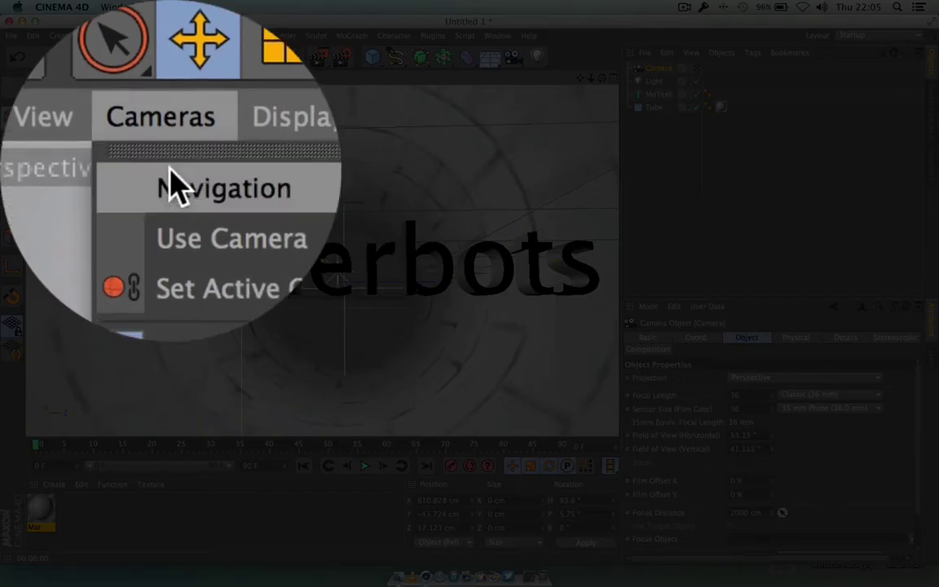
pyautogui.moveTo(106, 119)
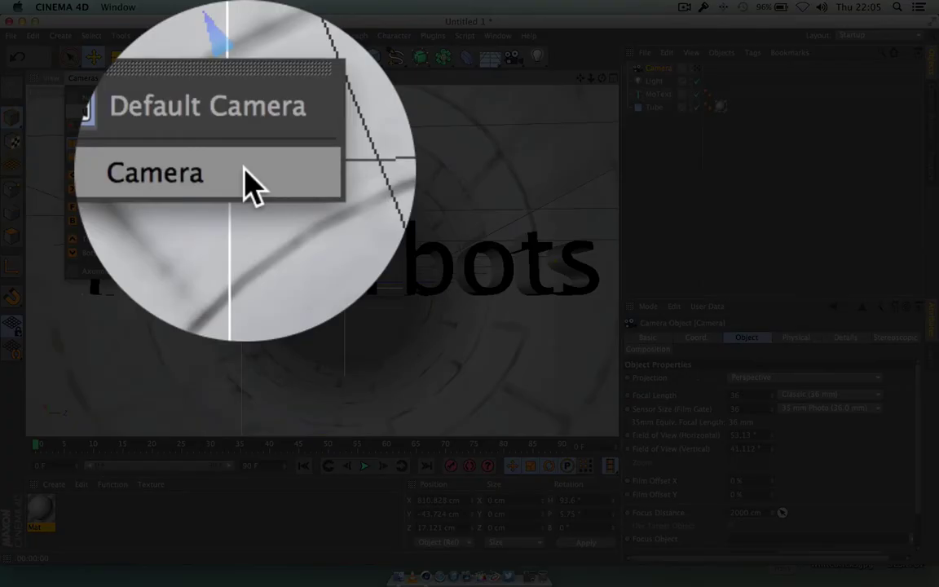
pyautogui.click(245, 136)
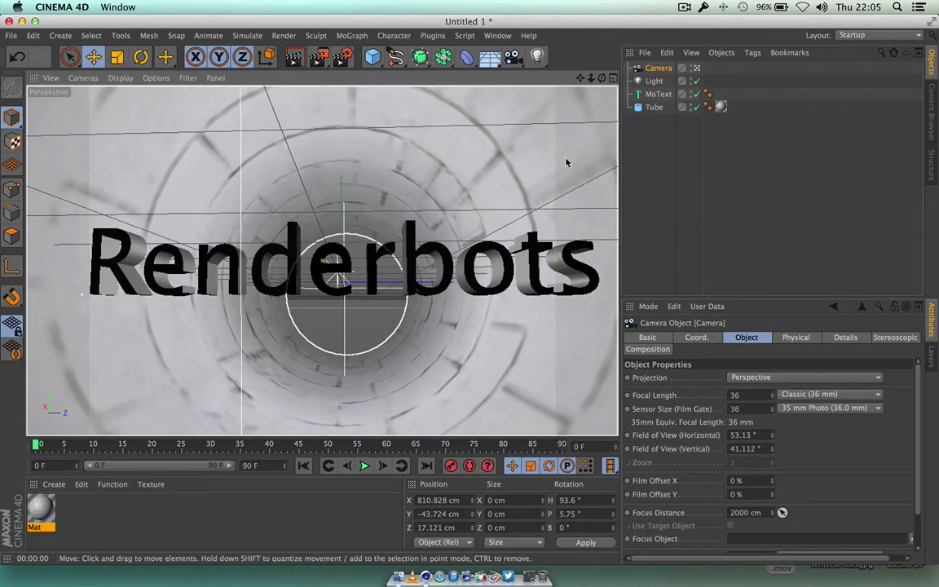
# Step: Pull the camera back from the text to about X 844 cm
pyautogui.moveTo(591, 78); pyautogui.dragTo(505, 78)
pyautogui.scroll(8, 324, 263)
pyautogui.scroll(-3, 325, 263)
pyautogui.scroll(5, 324, 262)
pyautogui.scroll(-3, 325, 262)
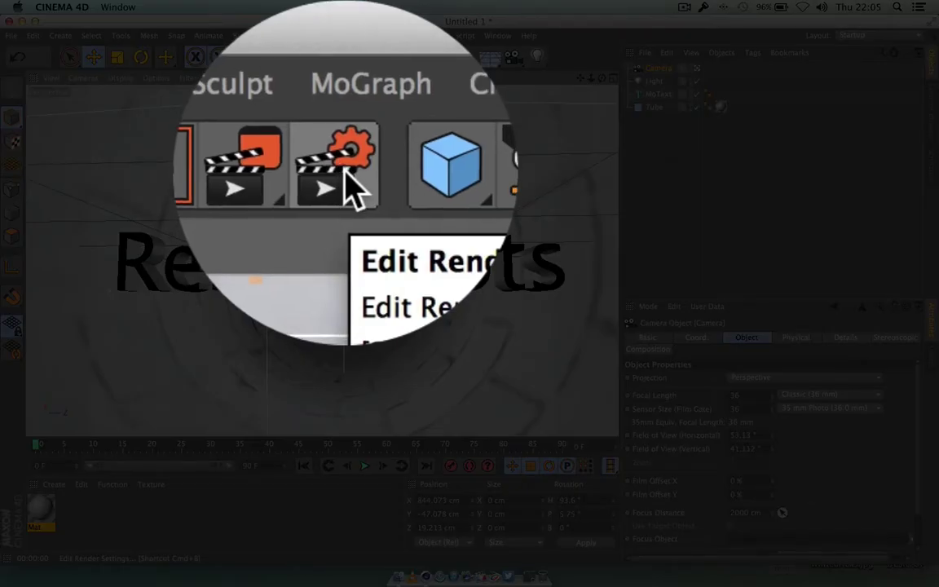
# Step: Set the render output to the HDV/HDTV 720 25 preset and the frame range to All Frames
pyautogui.click(343, 57)
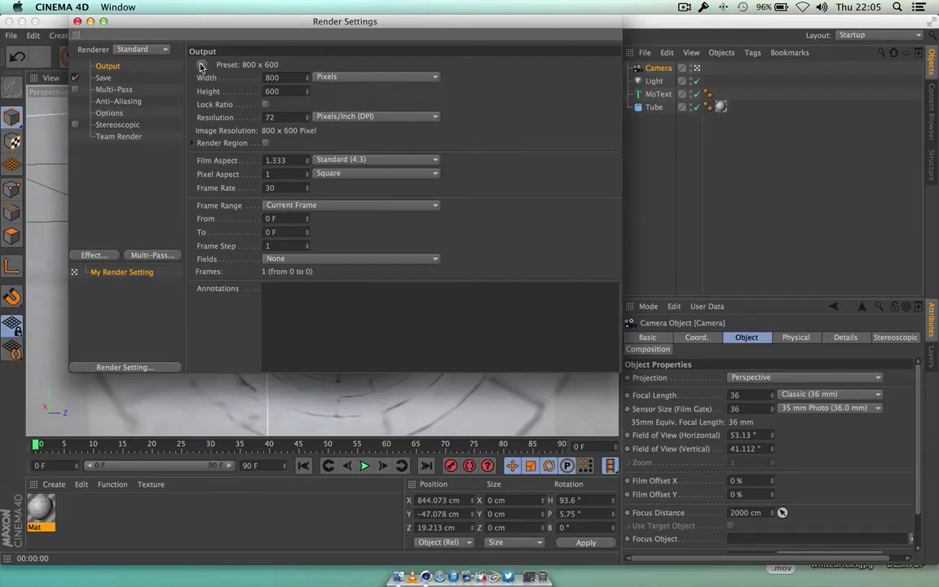
pyautogui.click(202, 65)
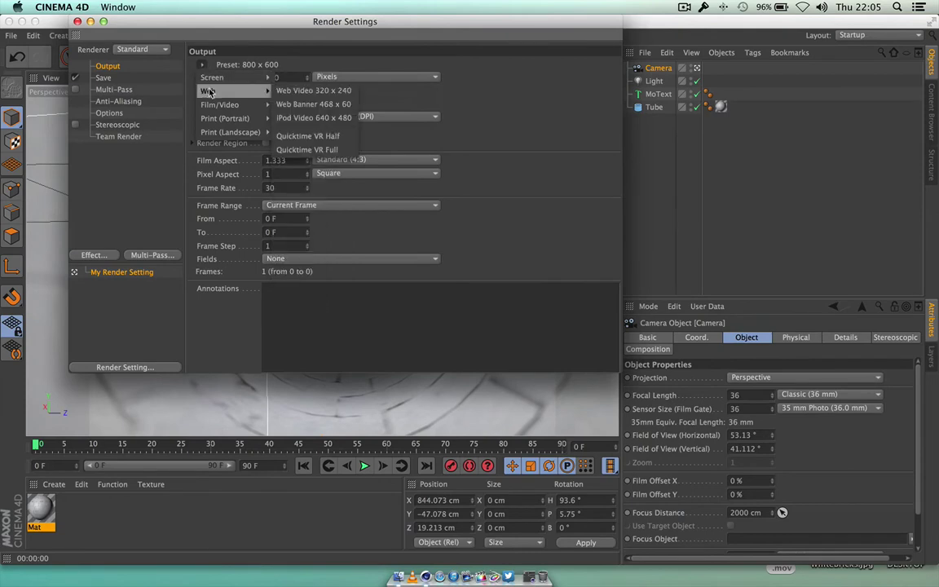
pyautogui.moveTo(211, 105)
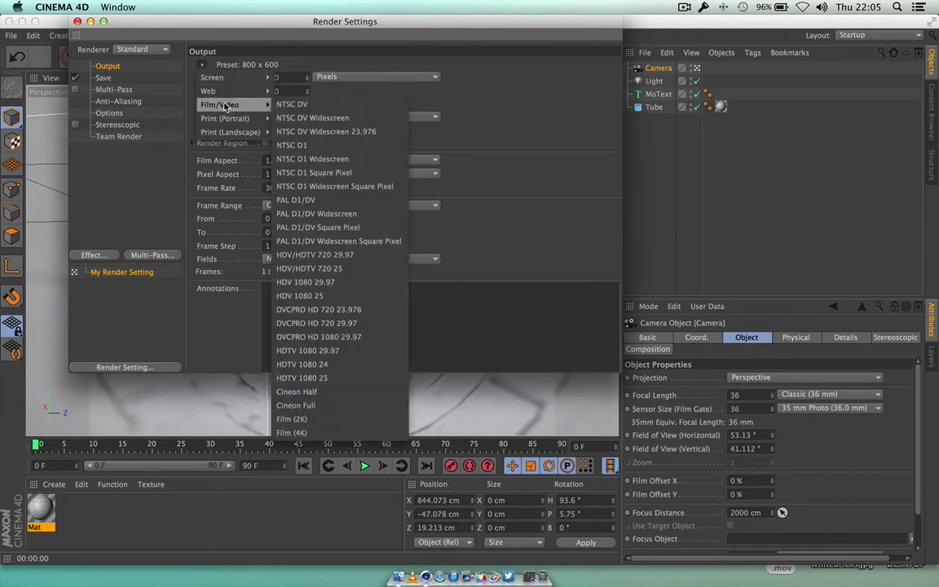
pyautogui.click(345, 270)
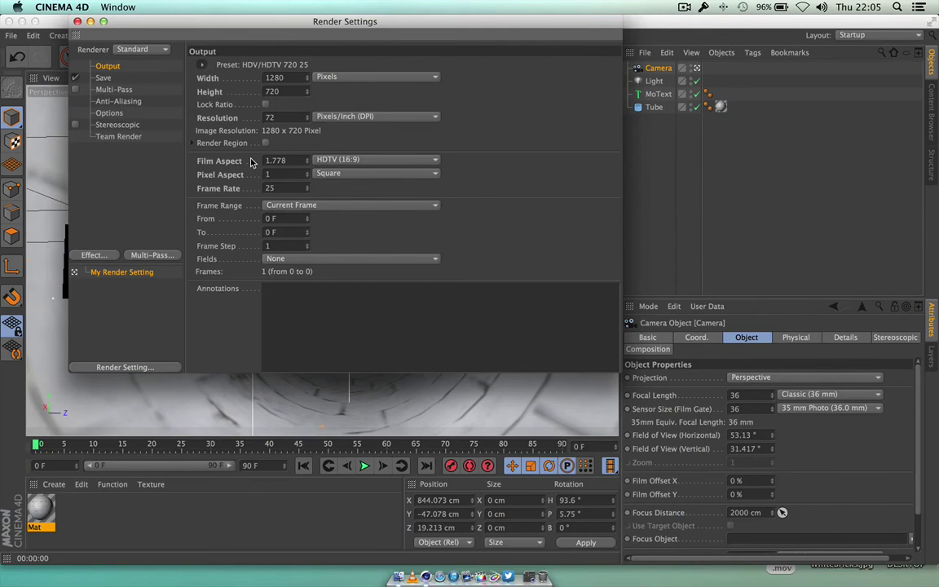
pyautogui.click(330, 206)
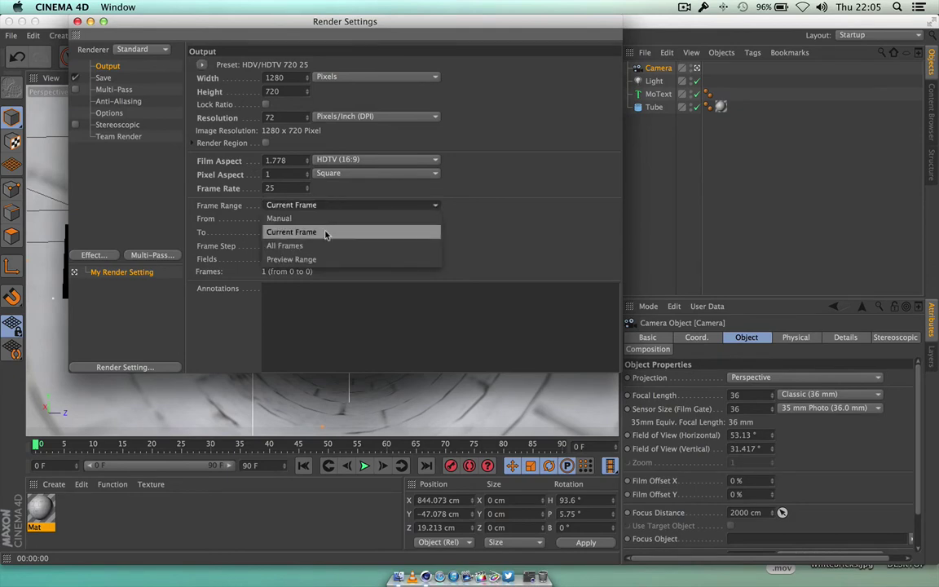
pyautogui.click(322, 244)
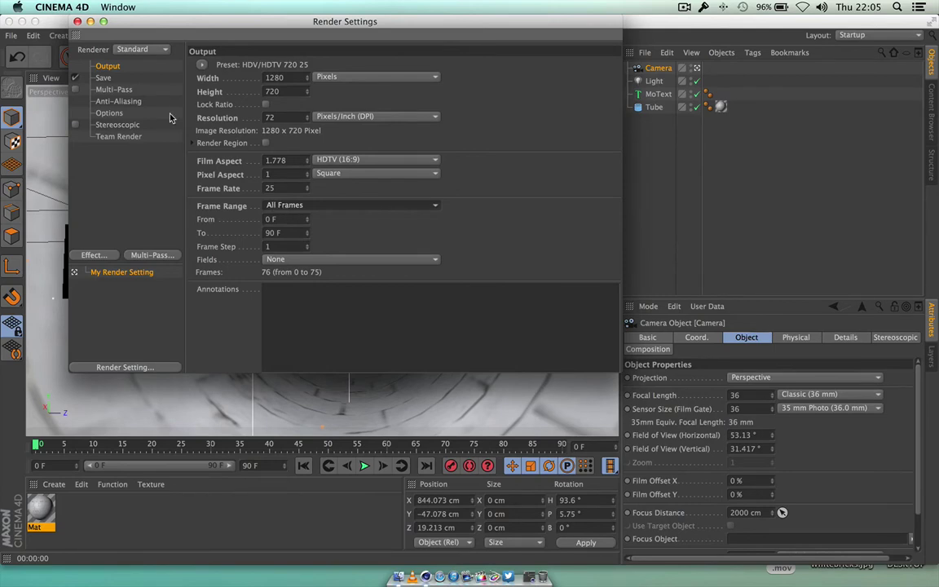
# Step: Set the rendered file to save on the Desktop as "Mini Ident"
pyautogui.click(104, 78)
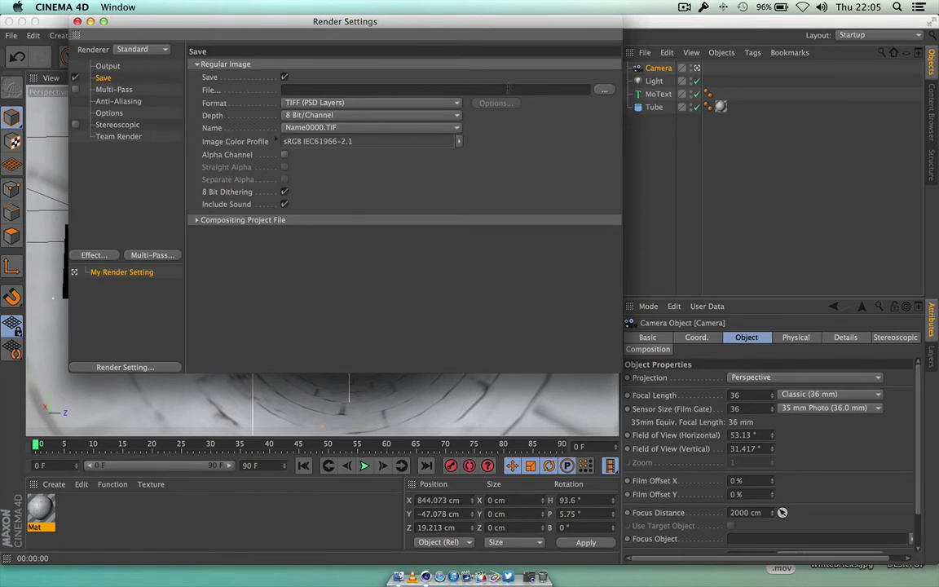
pyautogui.click(604, 89)
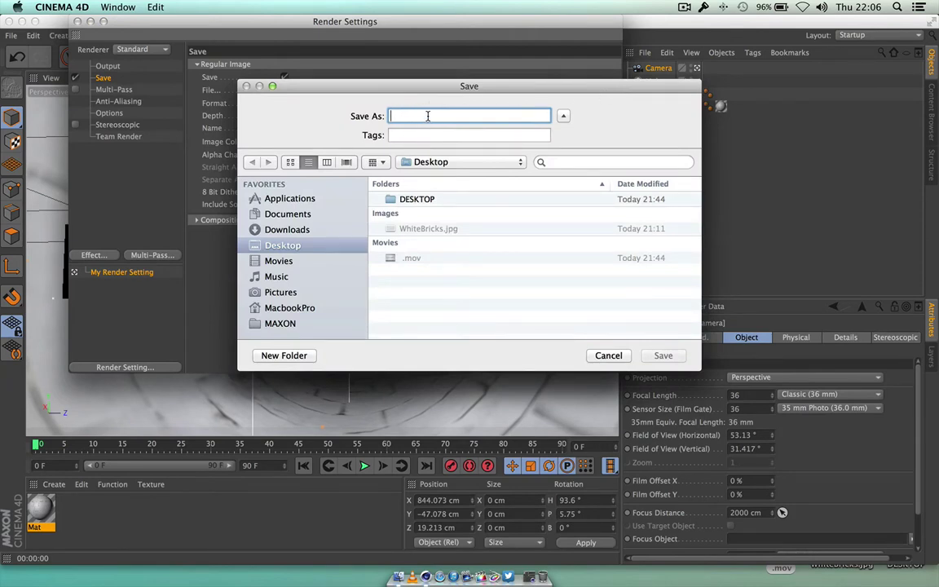
pyautogui.write('Mini')
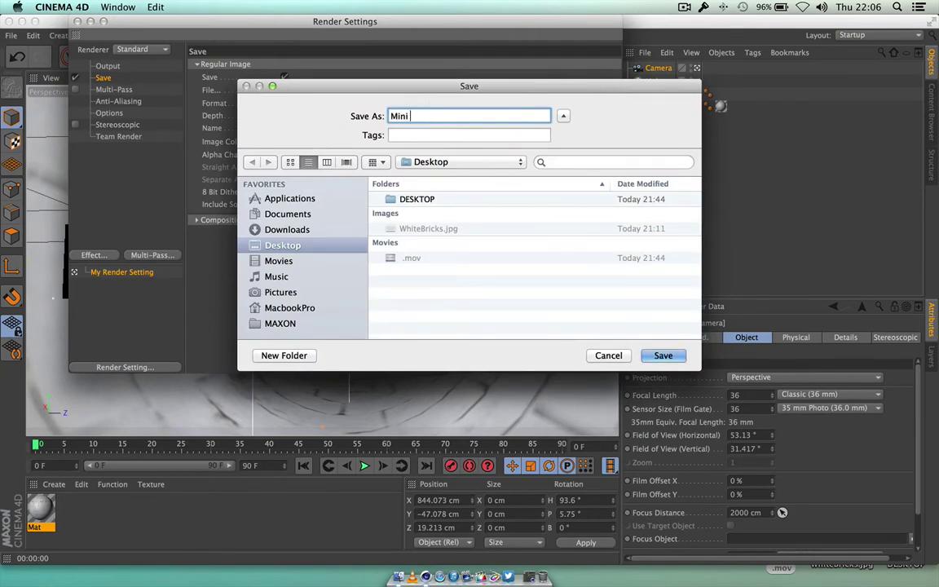
pyautogui.write(' Ident')
pyautogui.click(665, 356)
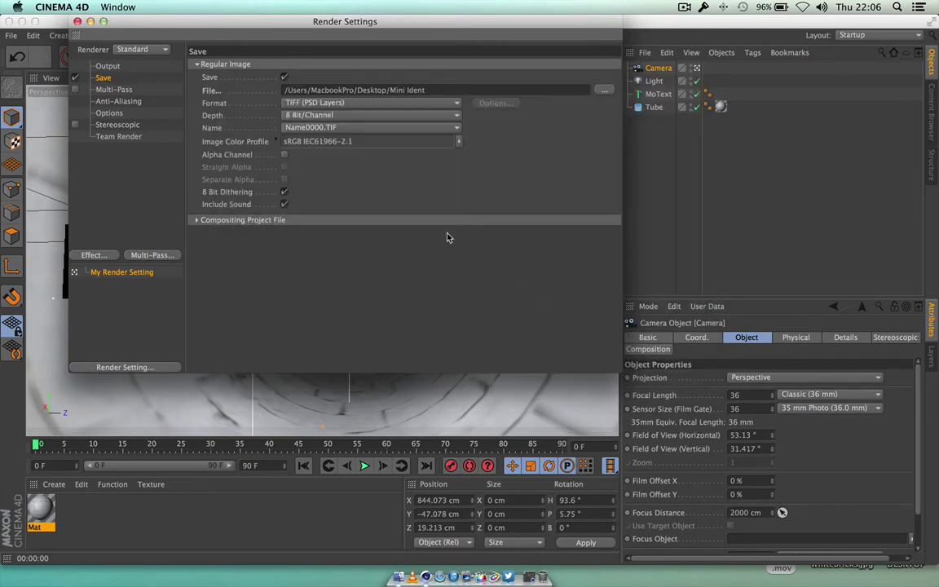
# Step: Set the render's save format to QuickTime Movie with H.264 compression and close the render settings
pyautogui.click(392, 104)
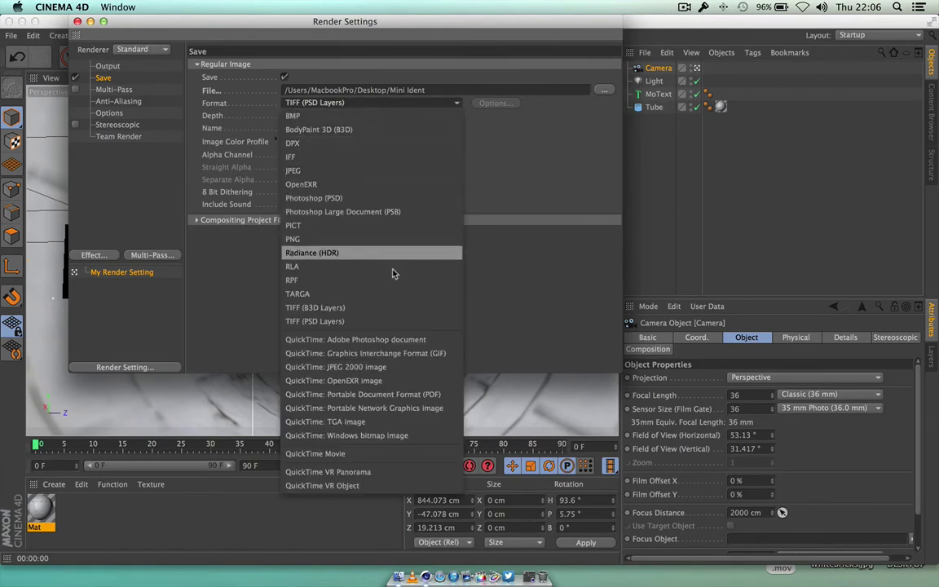
pyautogui.click(345, 455)
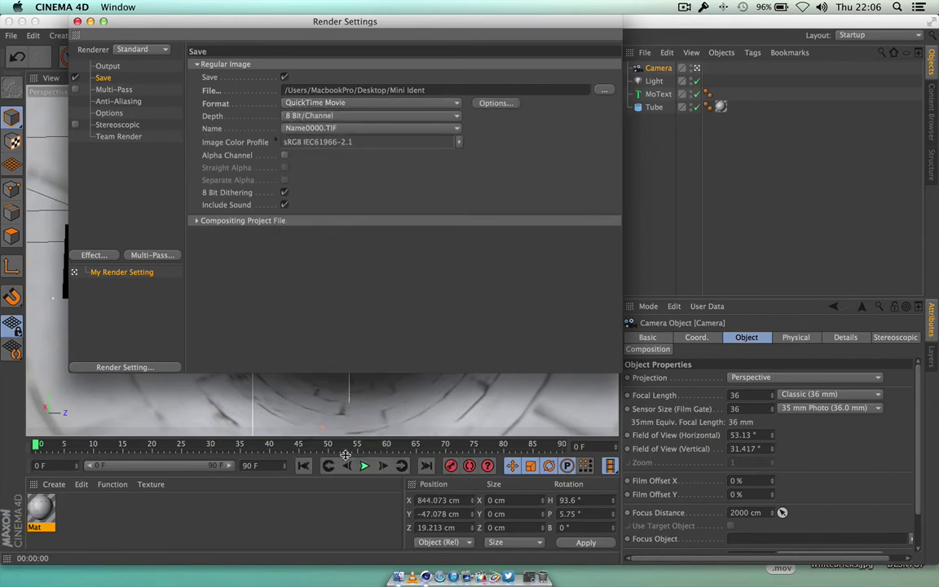
pyautogui.click(493, 104)
pyautogui.click(454, 92)
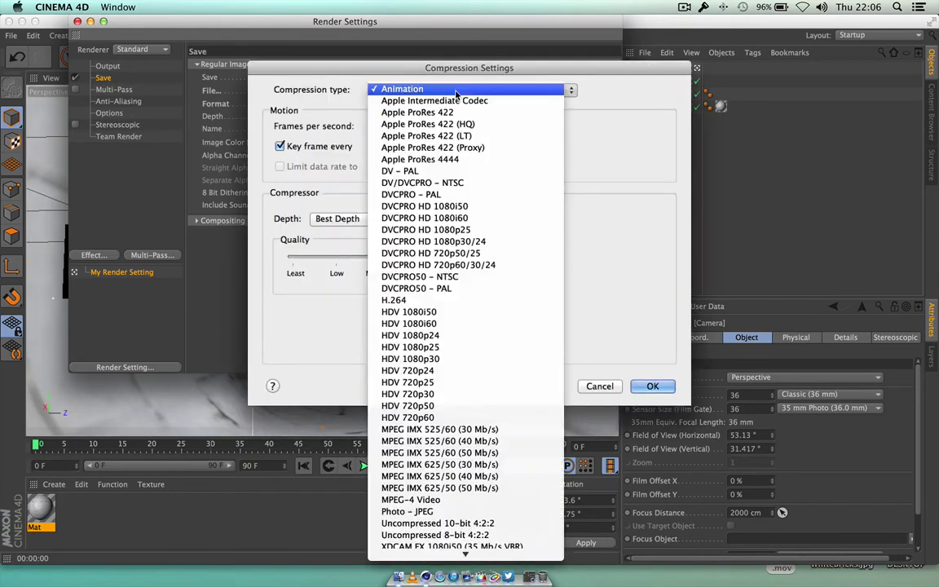
pyautogui.click(421, 300)
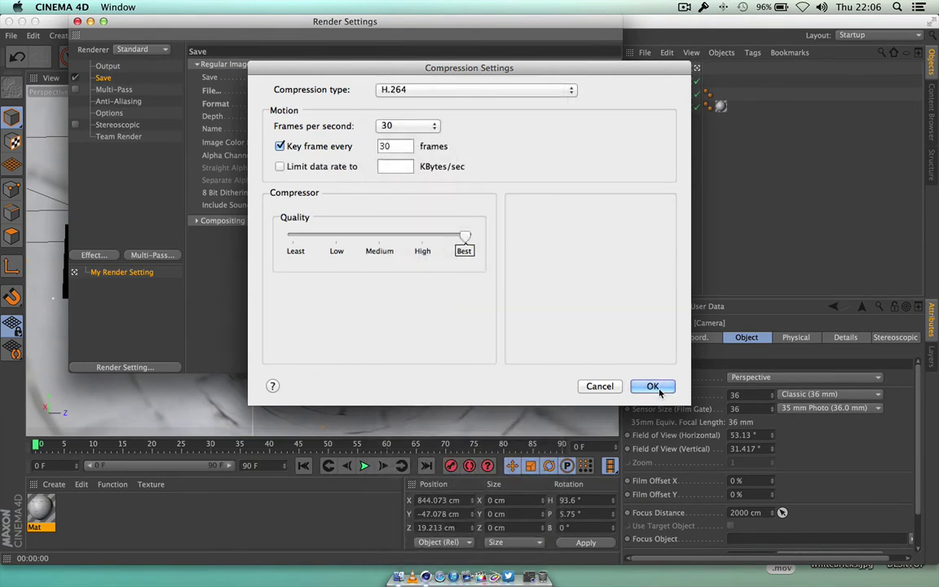
pyautogui.click(654, 327)
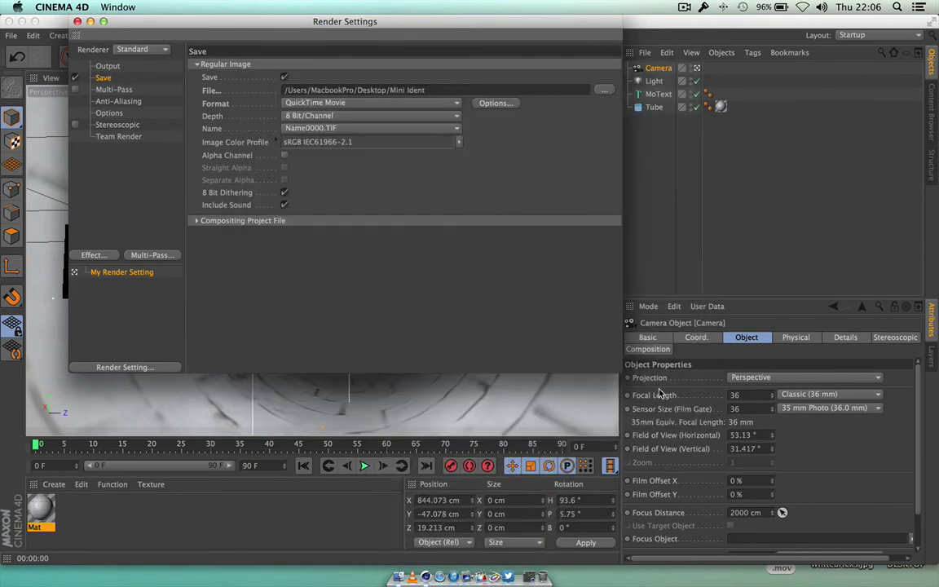
pyautogui.click(77, 21)
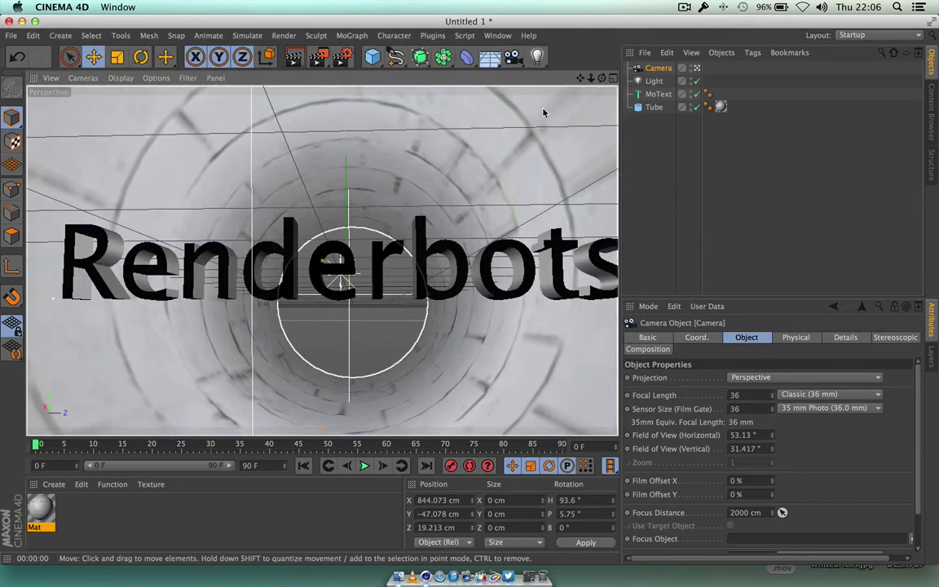
# Step: Reframe the camera on the whole text at about X 903 cm, heading 90.9° and pitch 3.95°, and render the view
pyautogui.moveTo(590, 77); pyautogui.dragTo(612, 81)
pyautogui.moveTo(522, 72); pyautogui.dragTo(607, 81)
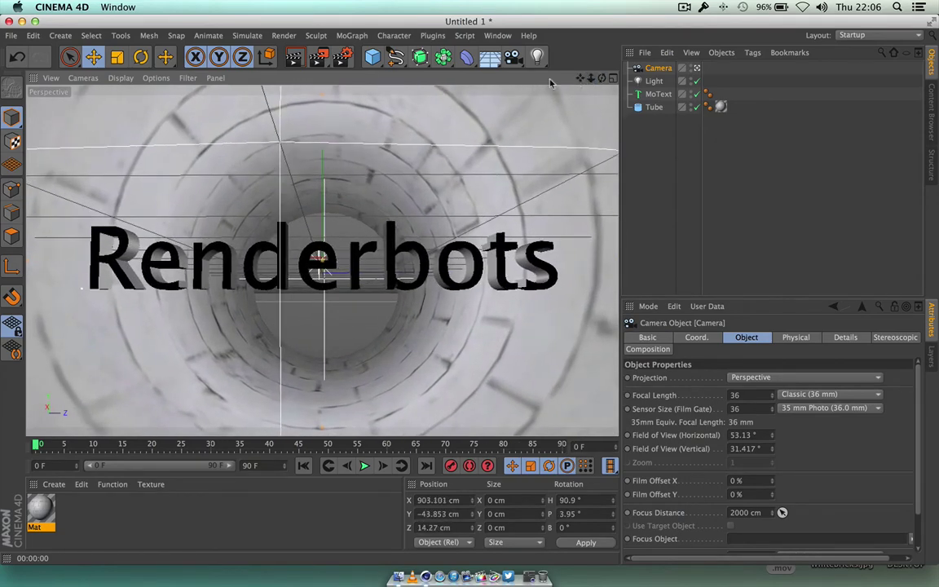
pyautogui.click(294, 57)
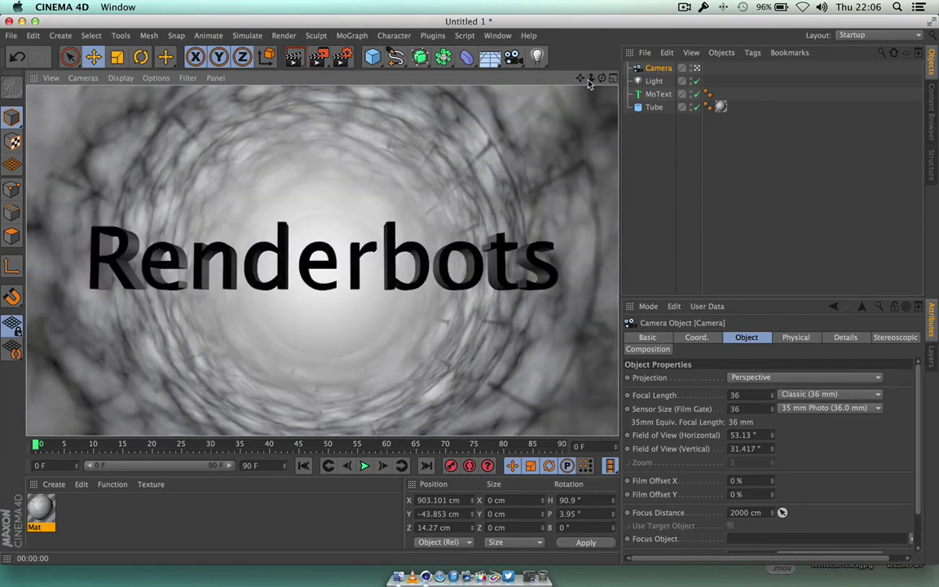
# Step: Move the camera forward through the text to about X -170 cm and record its keyframe at frame 0
pyautogui.click(94, 81)
pyautogui.moveTo(105, 111)
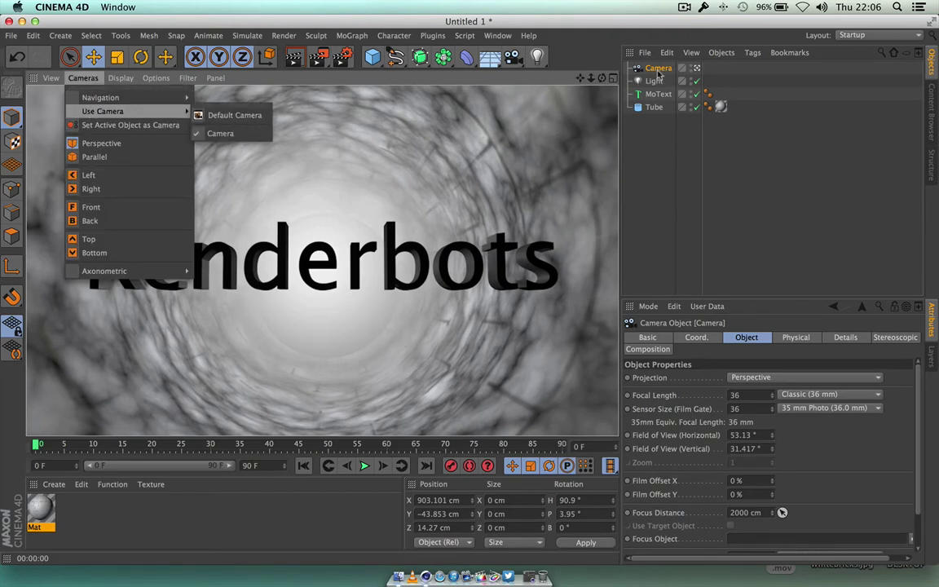
pyautogui.click(592, 79)
pyautogui.moveTo(591, 78); pyautogui.dragTo(861, 78)
pyautogui.moveTo(738, 78); pyautogui.dragTo(754, 78)
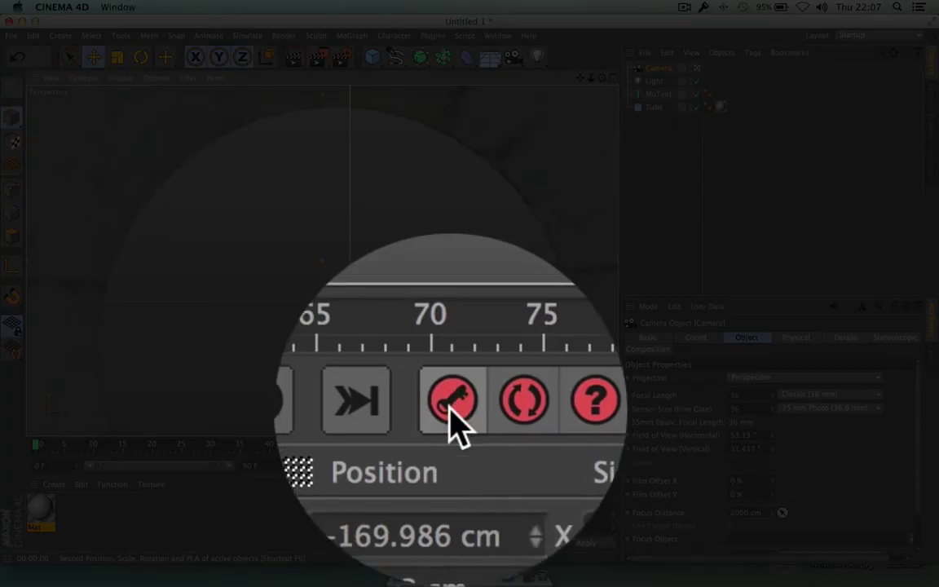
pyautogui.click(450, 409)
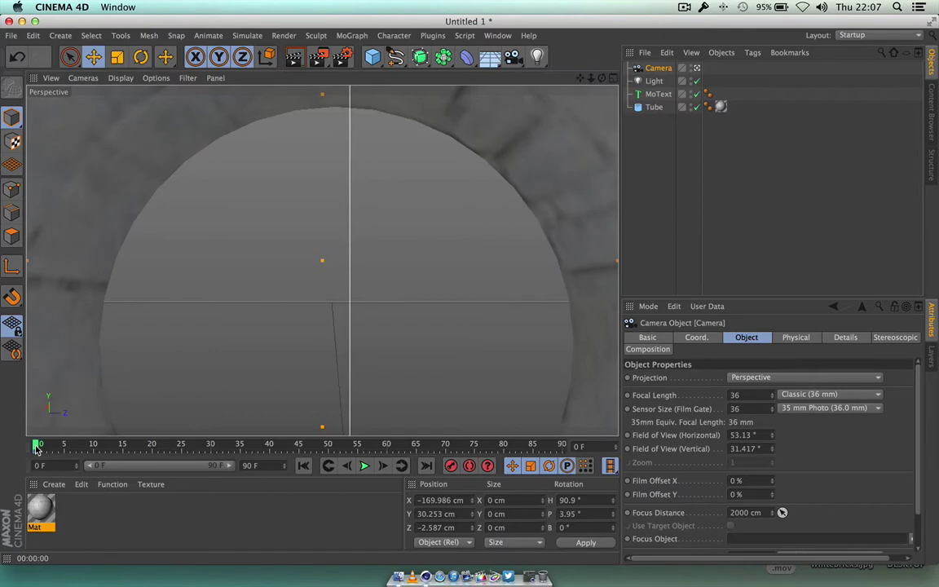
# Step: Scrub through the timeline and back to frame 0 to check the camera's move away from the text
pyautogui.moveTo(37, 448); pyautogui.dragTo(227, 453)
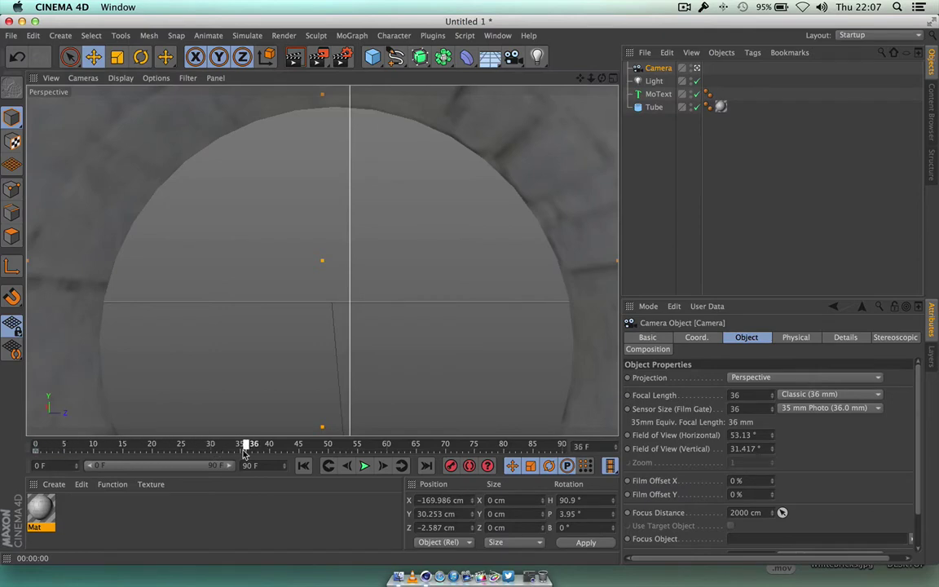
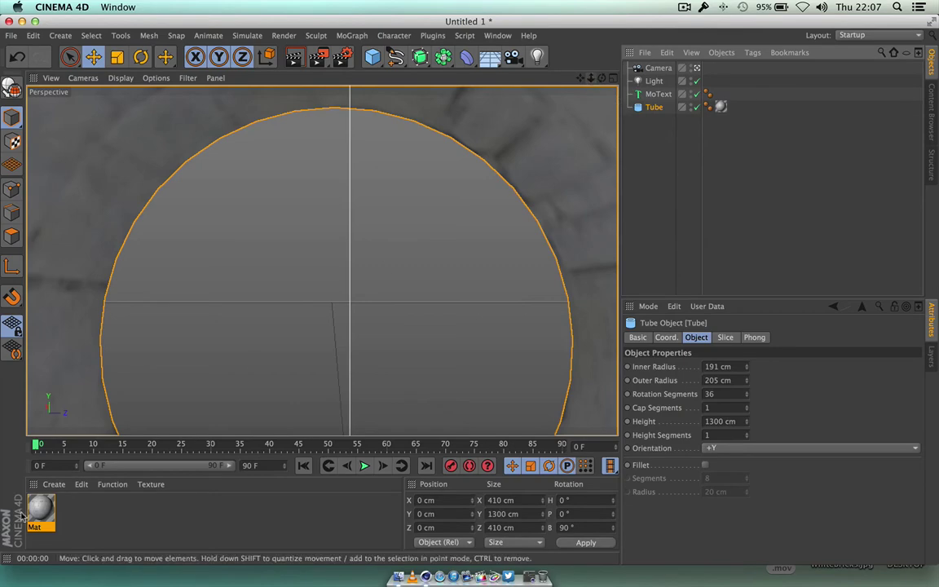
pyautogui.moveTo(36, 444); pyautogui.dragTo(260, 446)
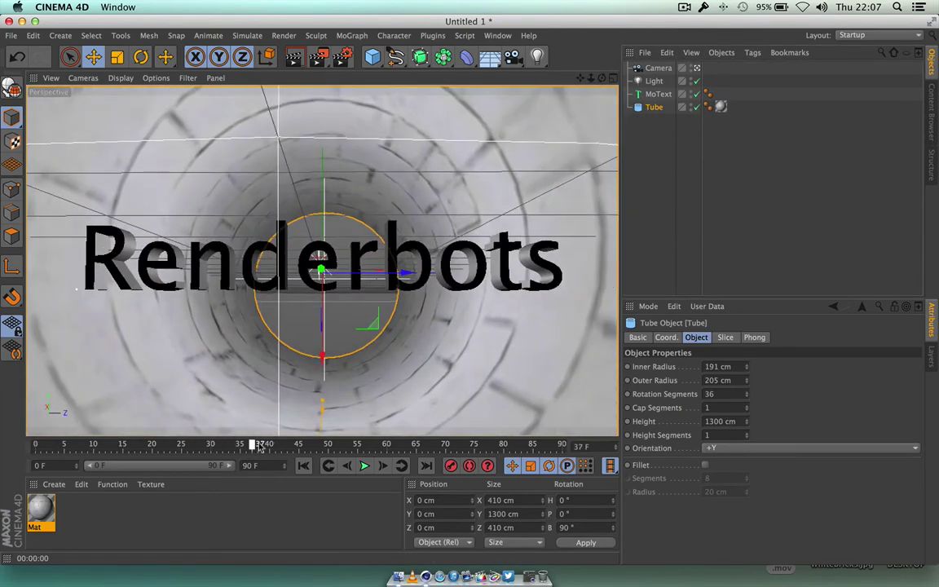
pyautogui.moveTo(420, 448); pyautogui.dragTo(17, 438)
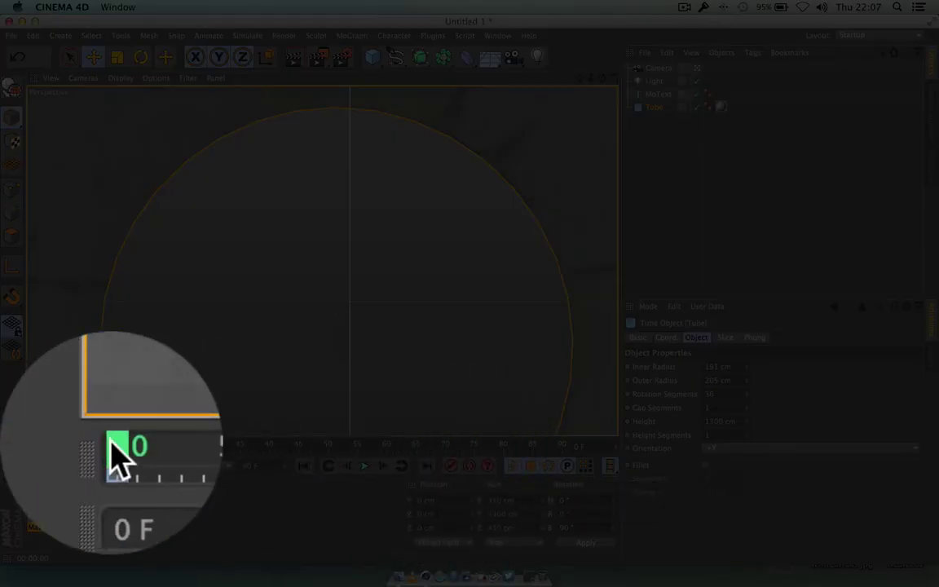
# Step: Spin the tube around its long axis at frame 90, keyframe the rotation, and play back the animation to check it
pyautogui.moveTo(36, 449); pyautogui.dragTo(561, 450)
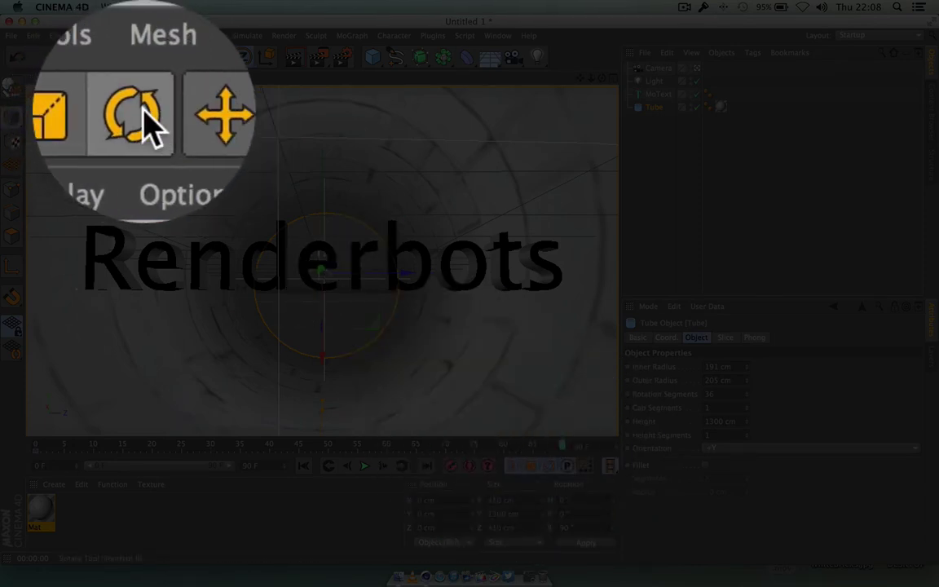
pyautogui.click(140, 57)
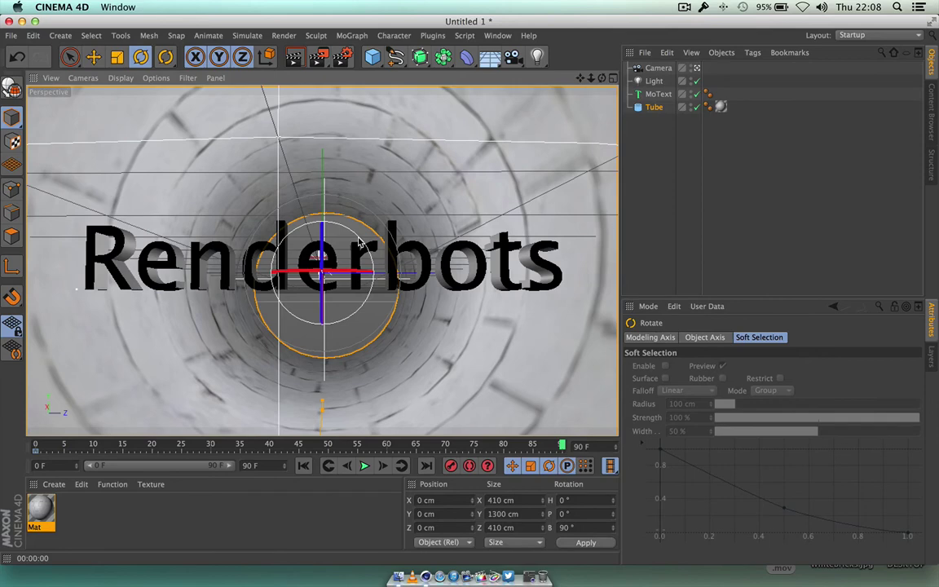
pyautogui.moveTo(358, 243); pyautogui.dragTo(293, 300)
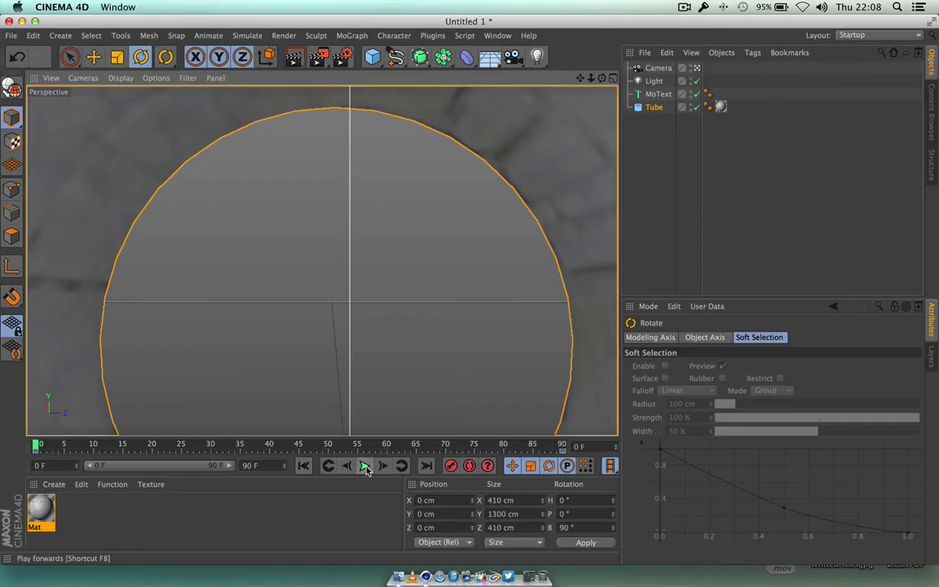
pyautogui.click(366, 466)
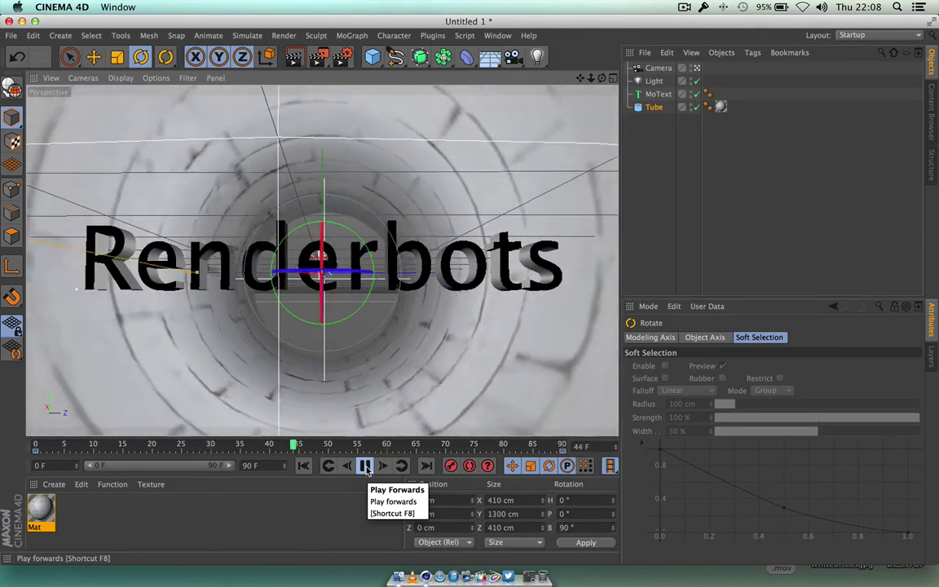
pyautogui.click(365, 465)
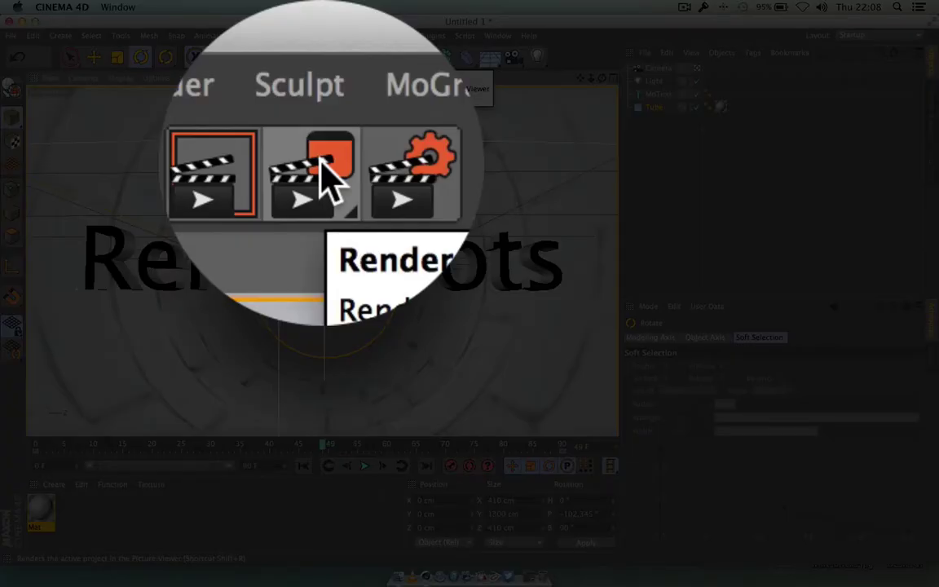
# Step: Render the whole animation to the Picture Viewer, and minimise the viewer and the project window once the render finishes
pyautogui.click(330, 175)
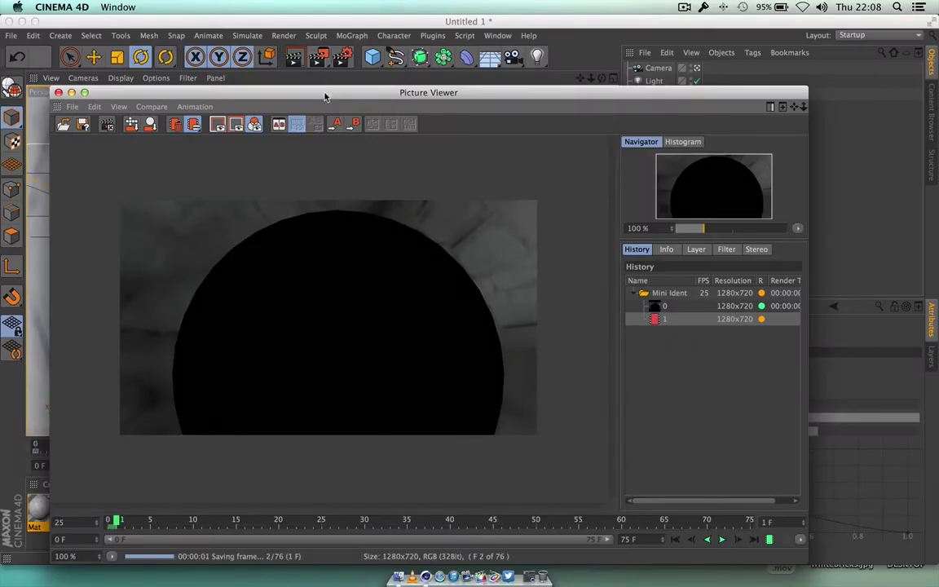
pyautogui.moveTo(324, 97); pyautogui.dragTo(331, 24)
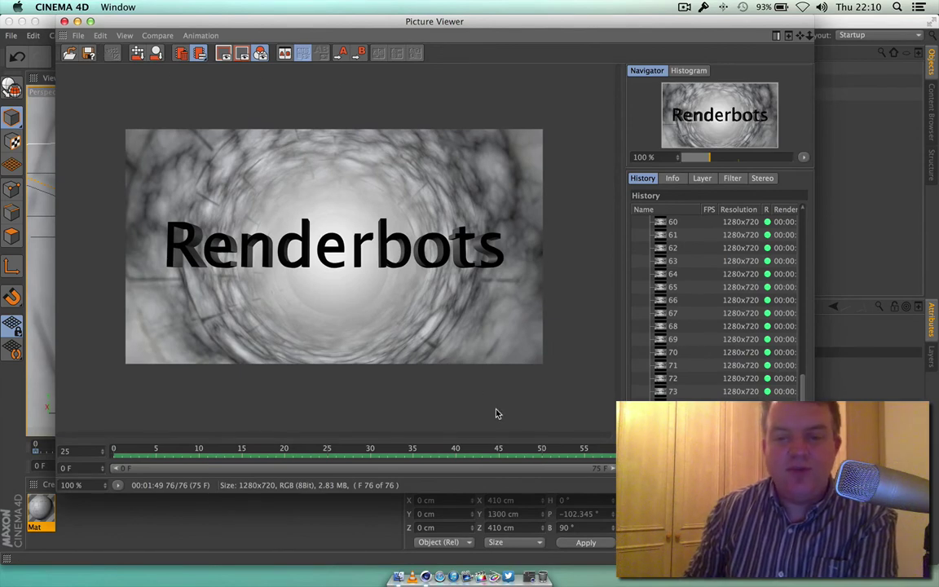
pyautogui.click(77, 21)
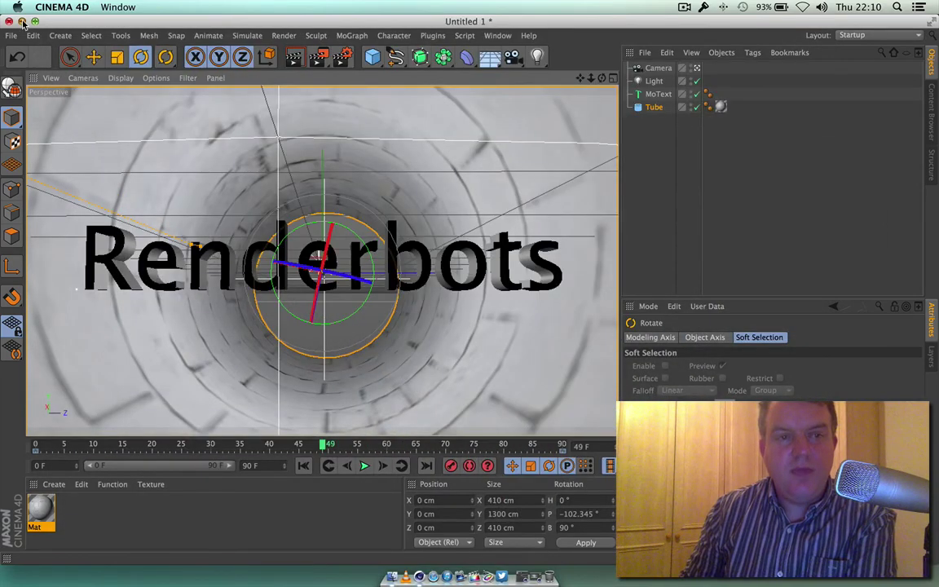
pyautogui.click(22, 21)
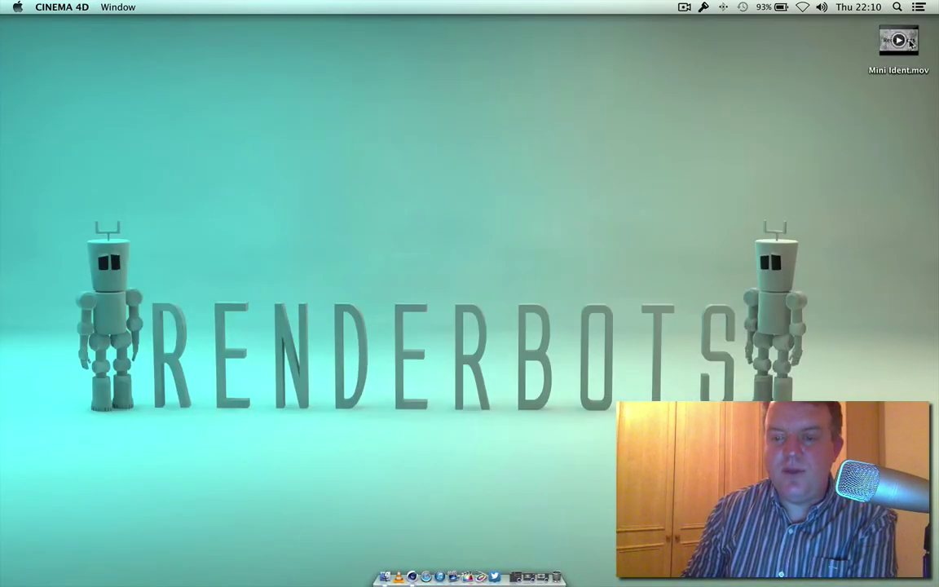
# Step: Preview the rendered Mini Ident.mov twice from the desktop, and restore the Cinema 4D project window
pyautogui.click(908, 47)
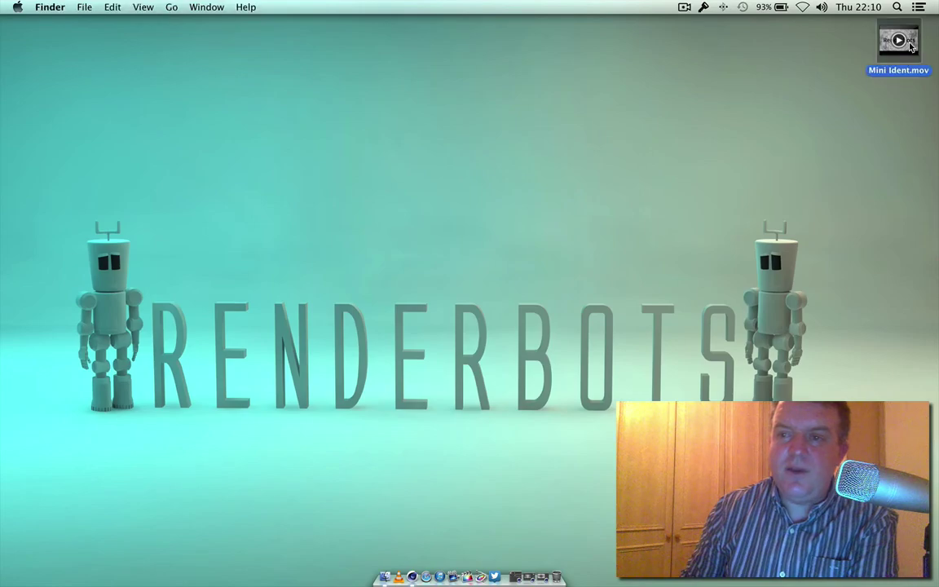
pyautogui.press('space')
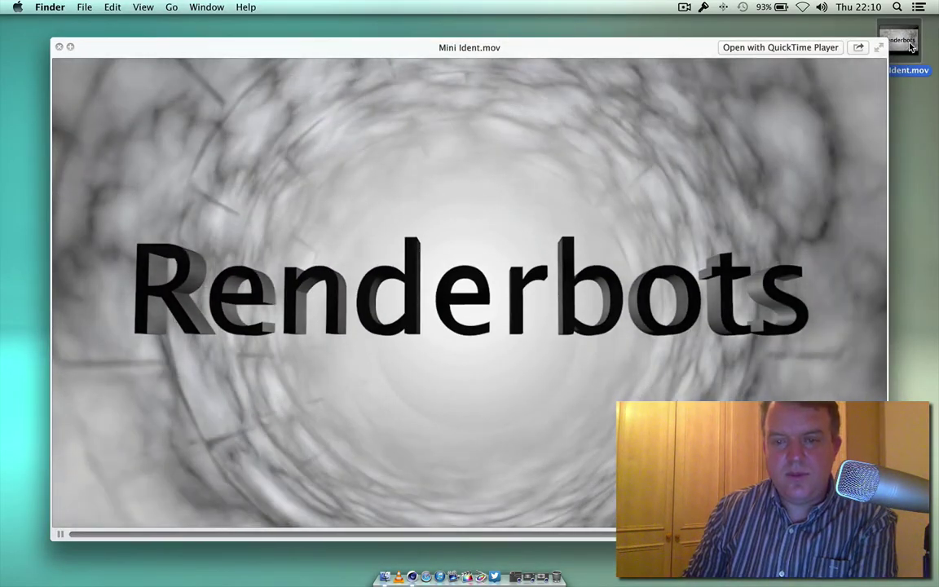
pyautogui.press('space')
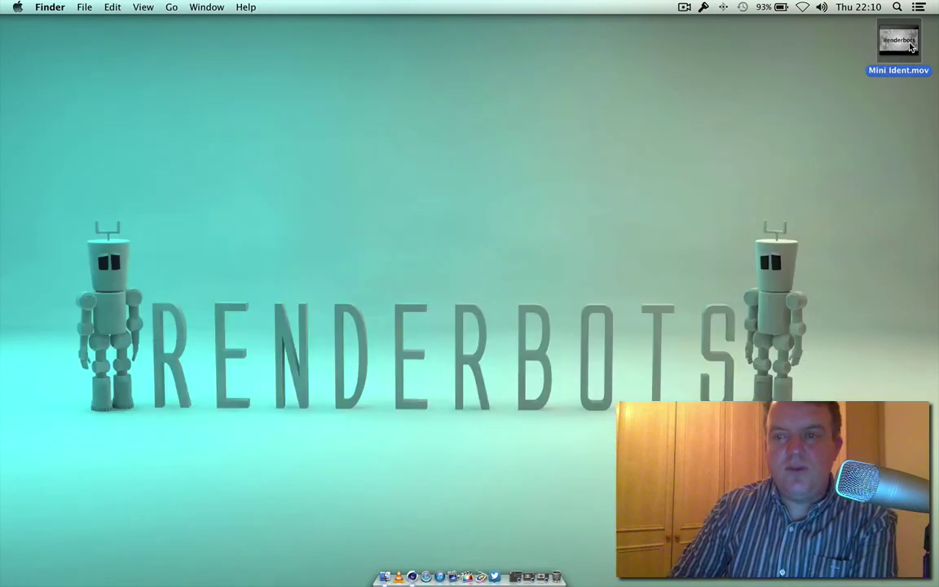
pyautogui.press('space')
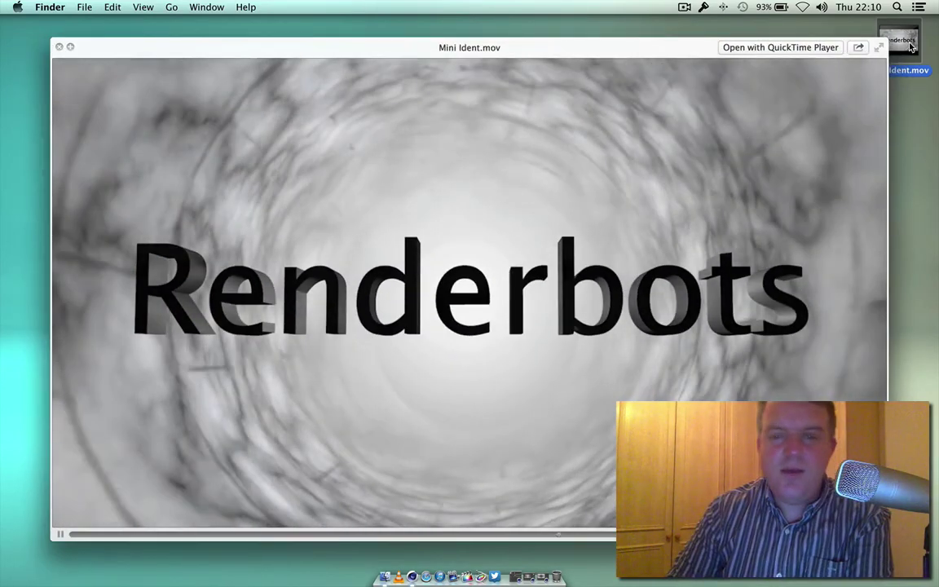
pyautogui.press('space')
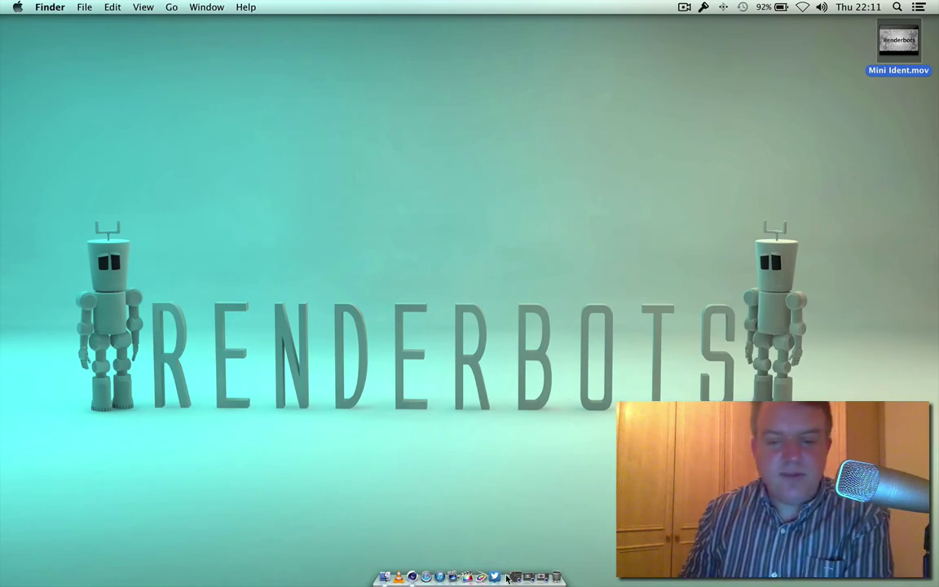
pyautogui.click(540, 577)
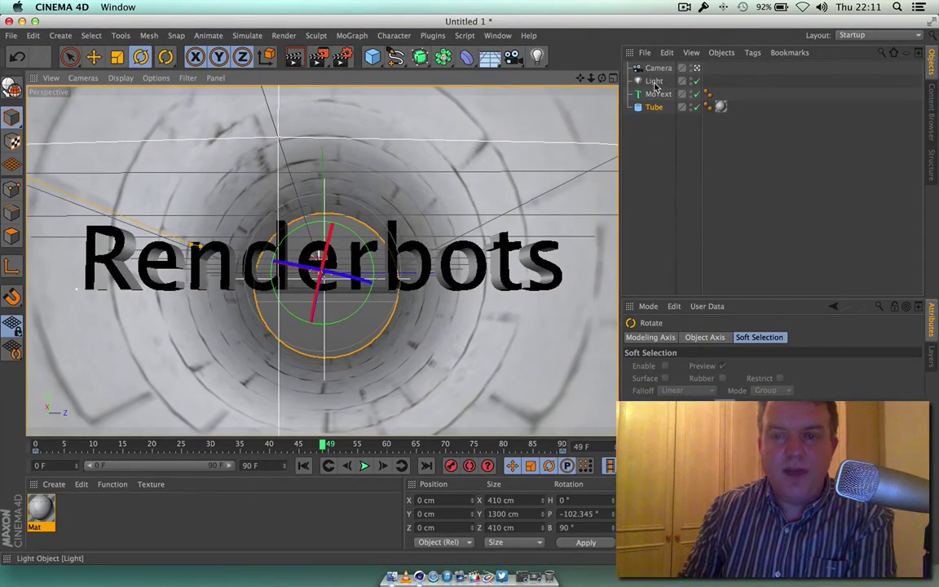
# Step: Try a red colour with R 232 and G 25 on the light and render the view
pyautogui.click(653, 82)
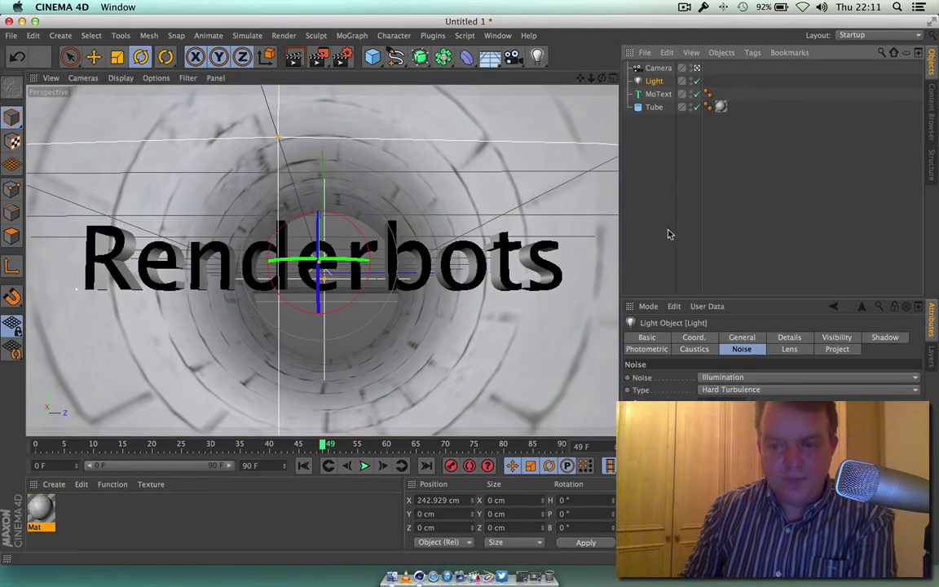
pyautogui.click(741, 338)
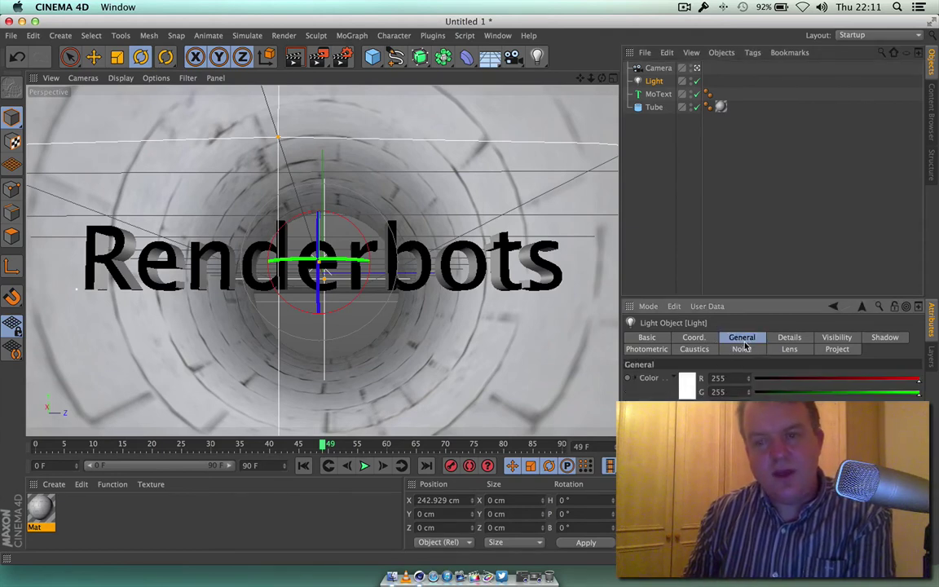
pyautogui.click(687, 384)
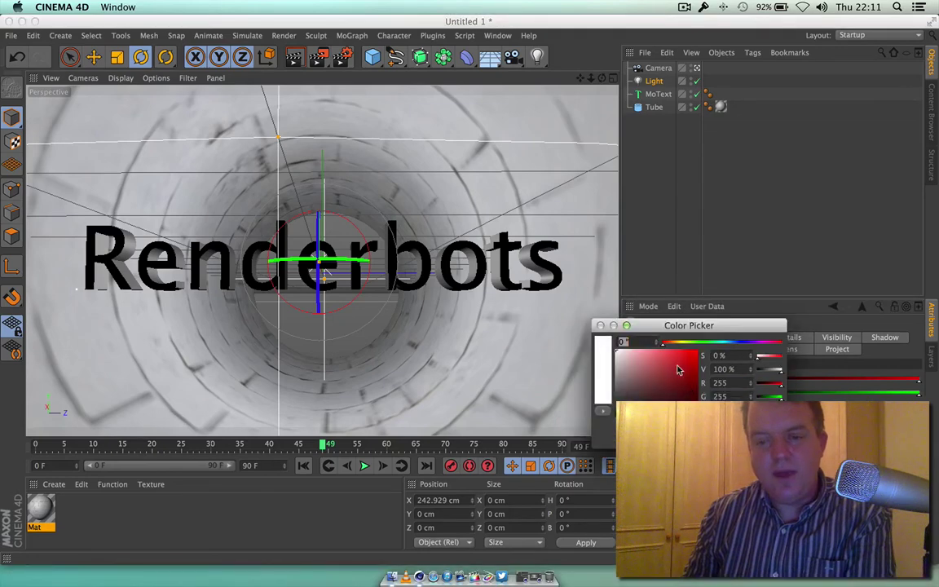
pyautogui.click(690, 359)
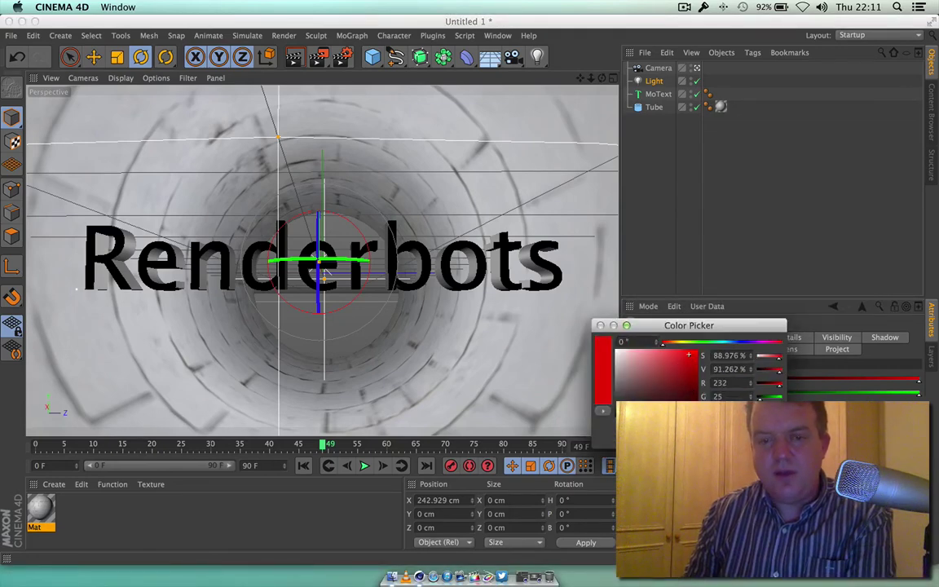
pyautogui.press('Return')
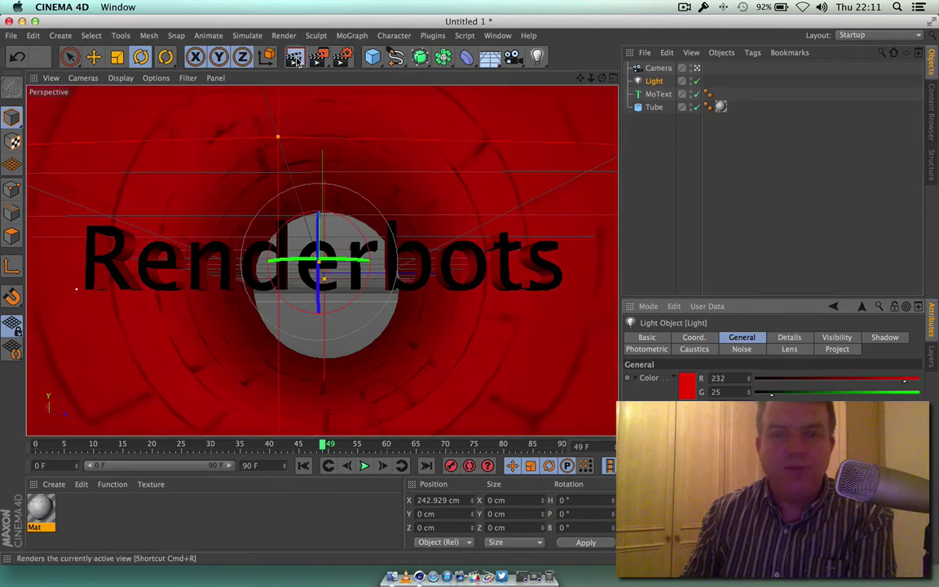
pyautogui.click(295, 61)
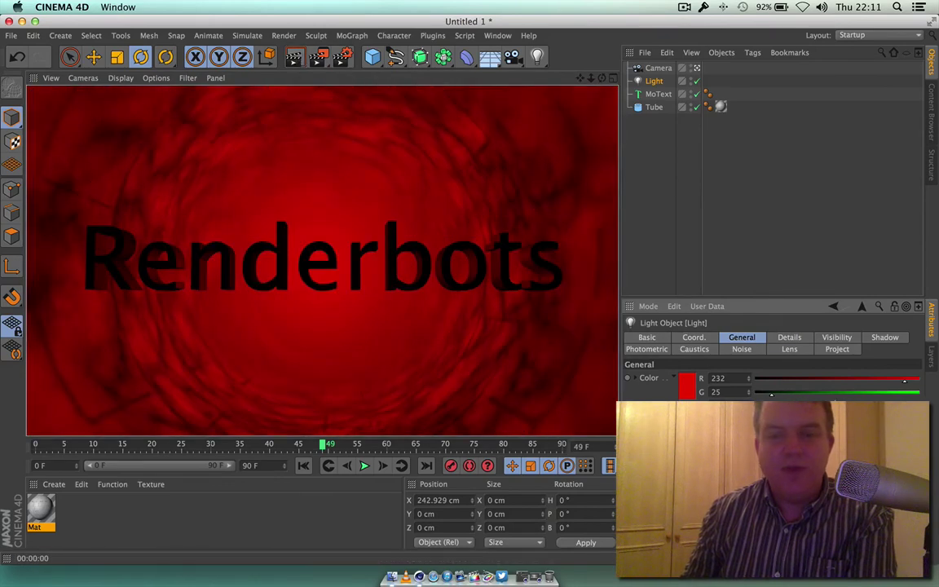
# Step: Change the light's colour to a cyan blue with R 12 and G 177, and render the view
pyautogui.click(688, 385)
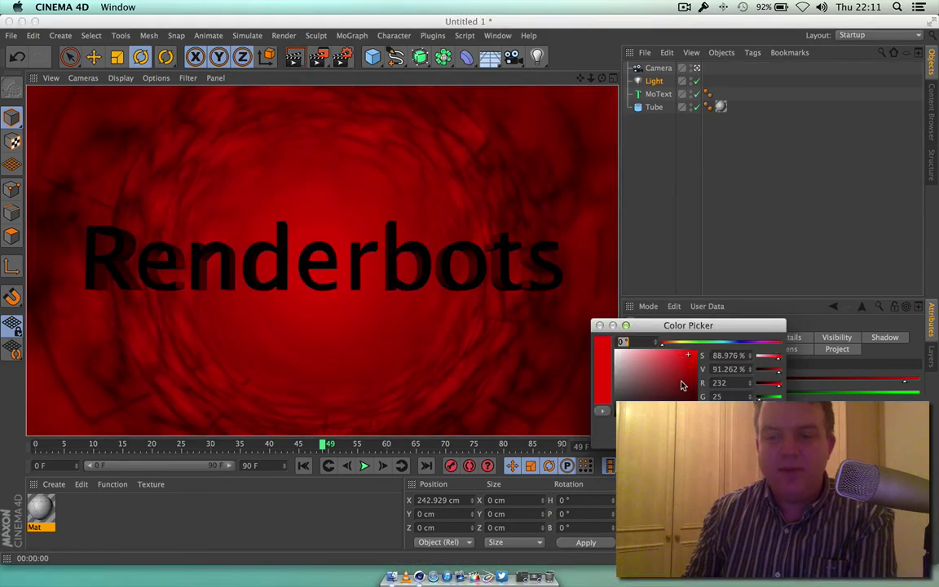
pyautogui.click(728, 344)
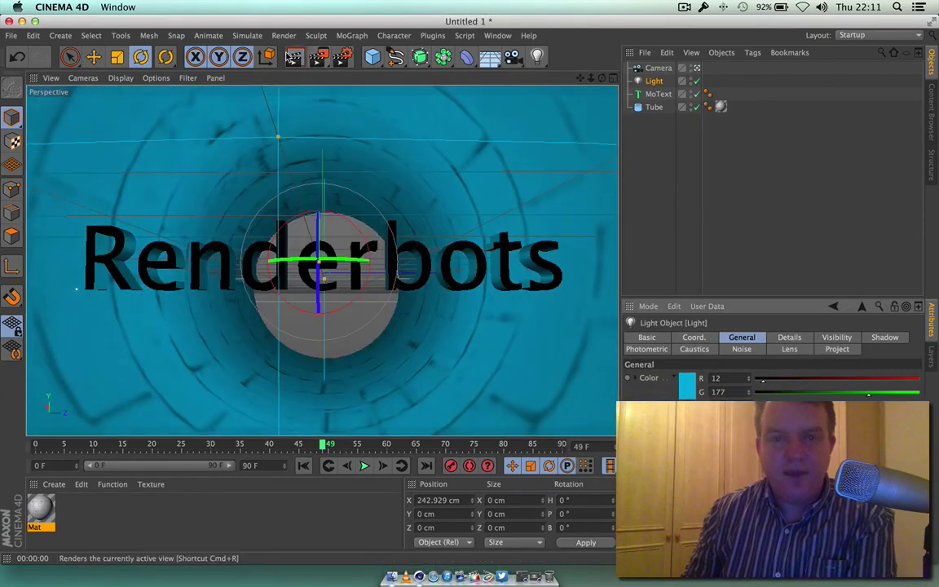
pyautogui.click(294, 57)
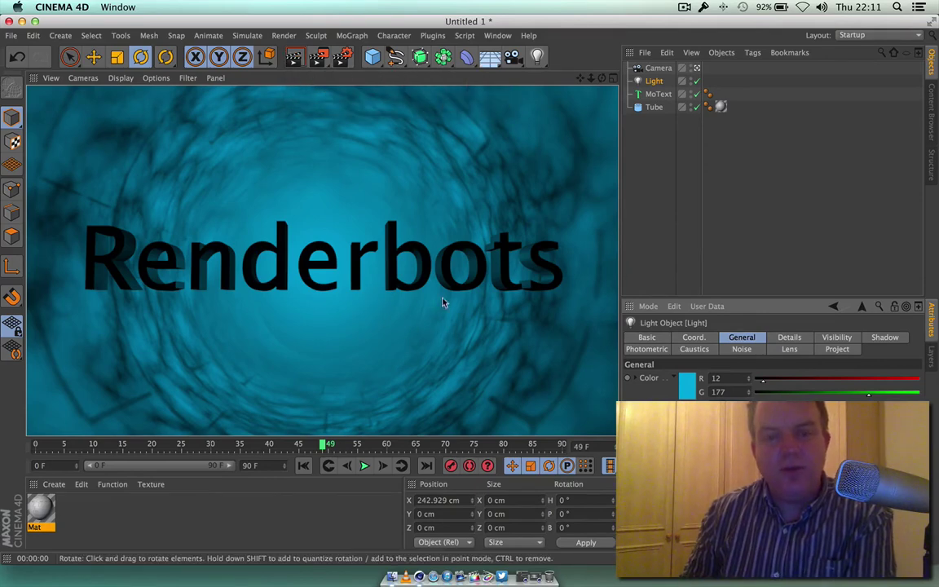
# Step: Change the MoText object's font to Alien League Bold
pyautogui.click(658, 93)
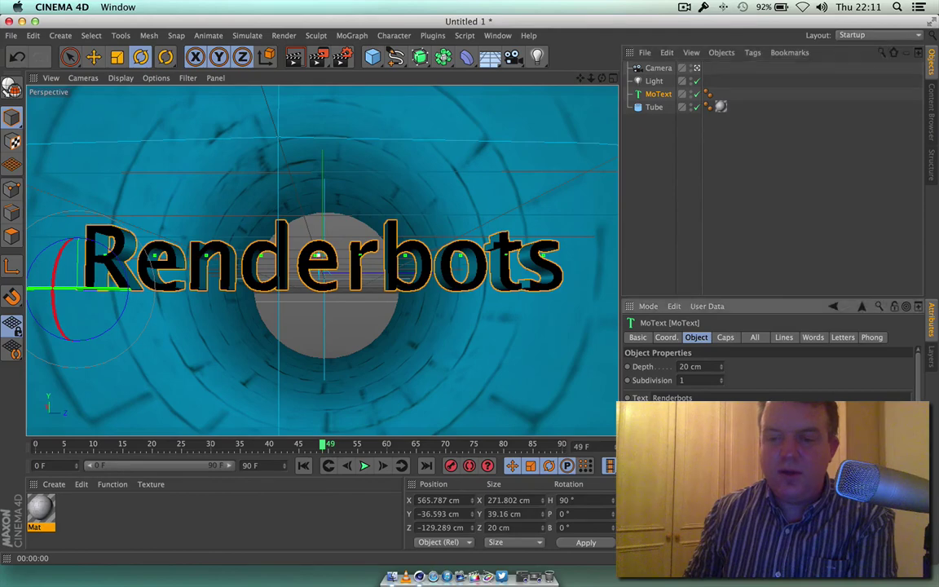
pyautogui.click(771, 461)
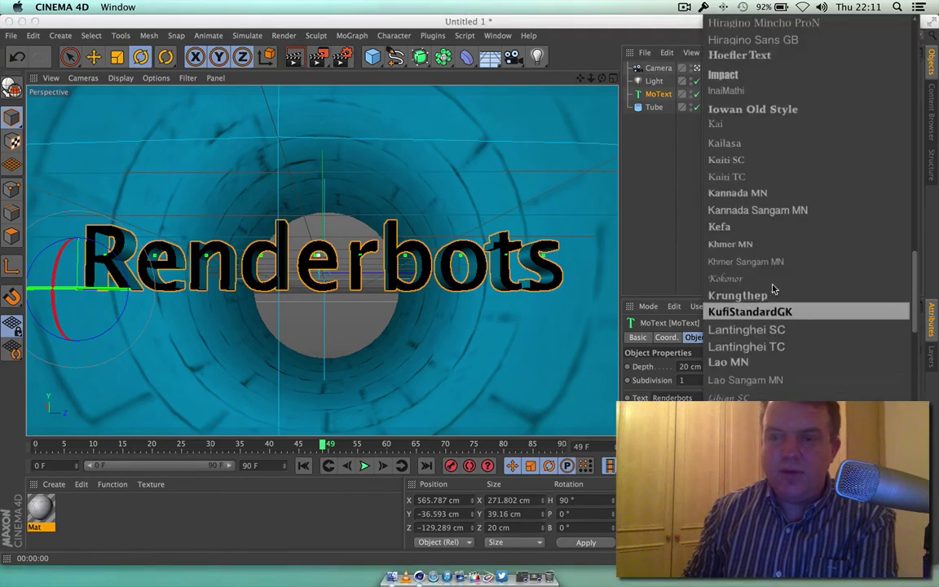
pyautogui.scroll(20, 788, 120)
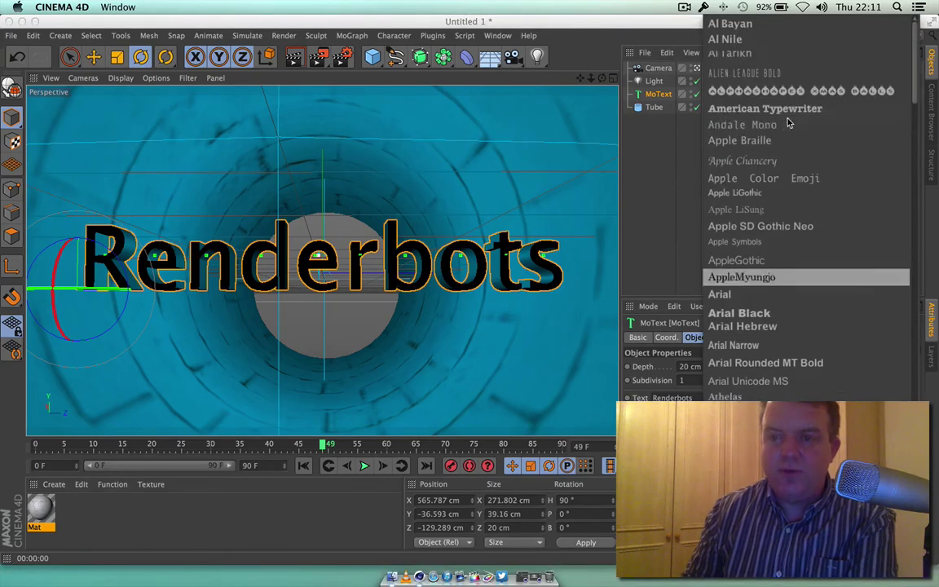
pyautogui.click(774, 73)
# Step: Move the text about 41 cm along Z to recentre it in the tube, and render the view
pyautogui.press('e')
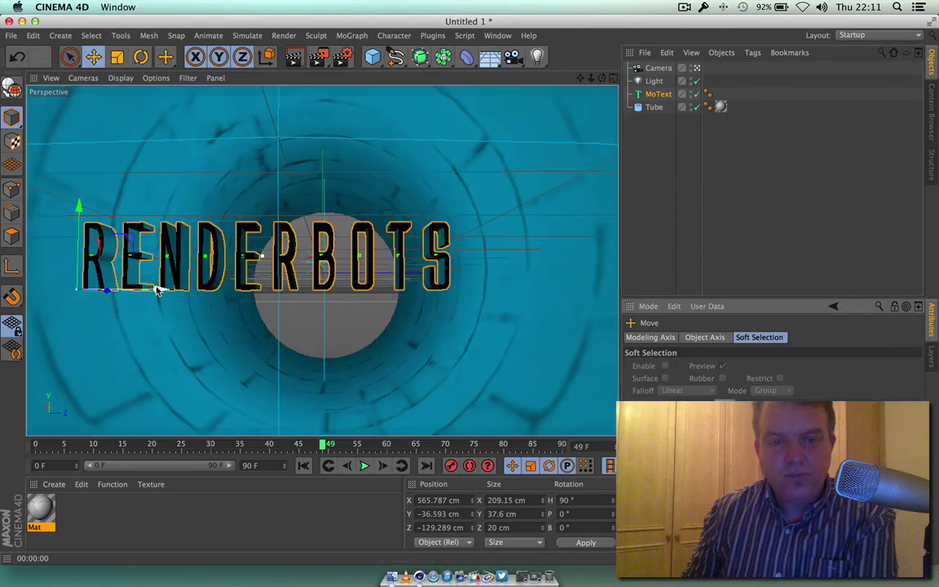
pyautogui.moveTo(157, 291); pyautogui.dragTo(230, 293)
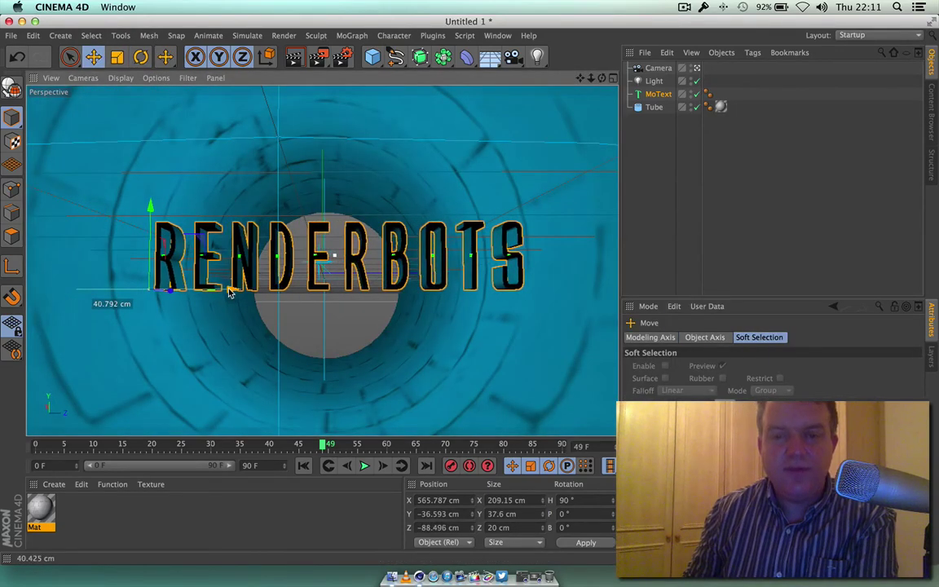
pyautogui.click(294, 56)
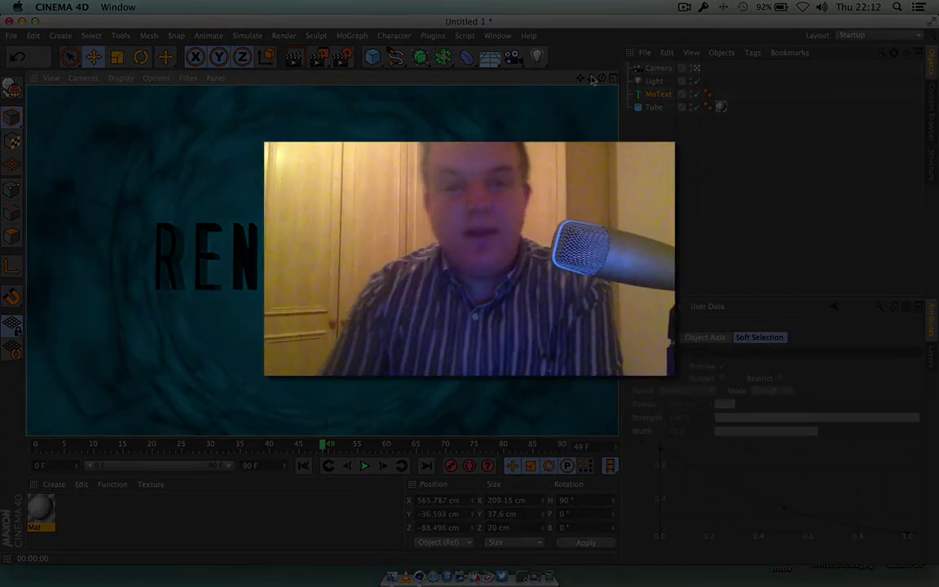